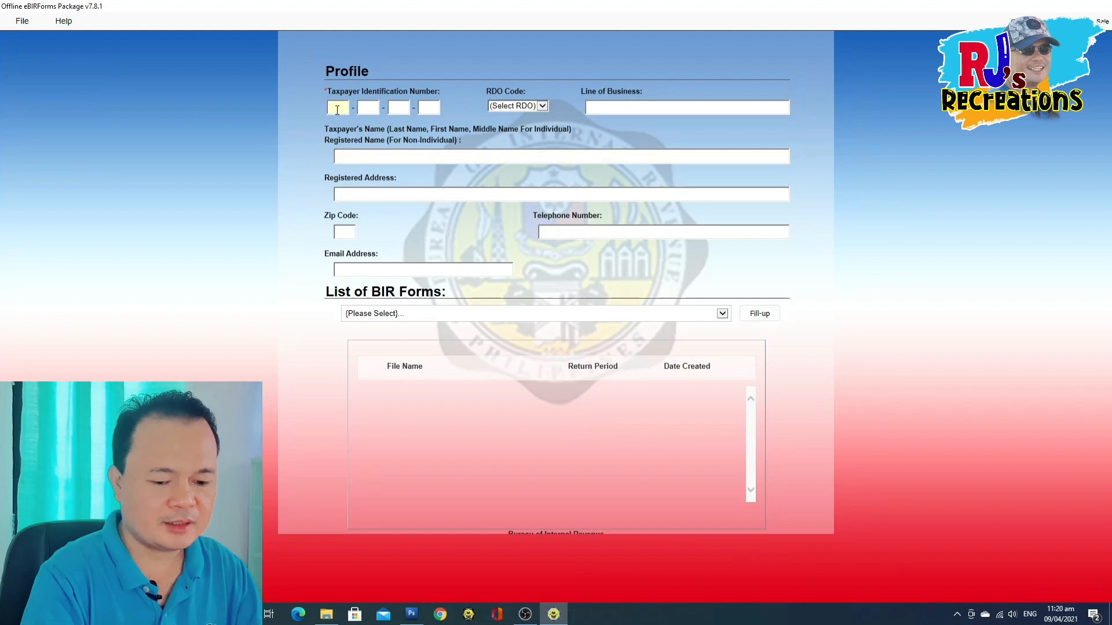
Enter the taxpayer identification number in the profile and open BIR Form 1701Qv2018 - Quarterly Income Tax Return for fill-up.
text(5)
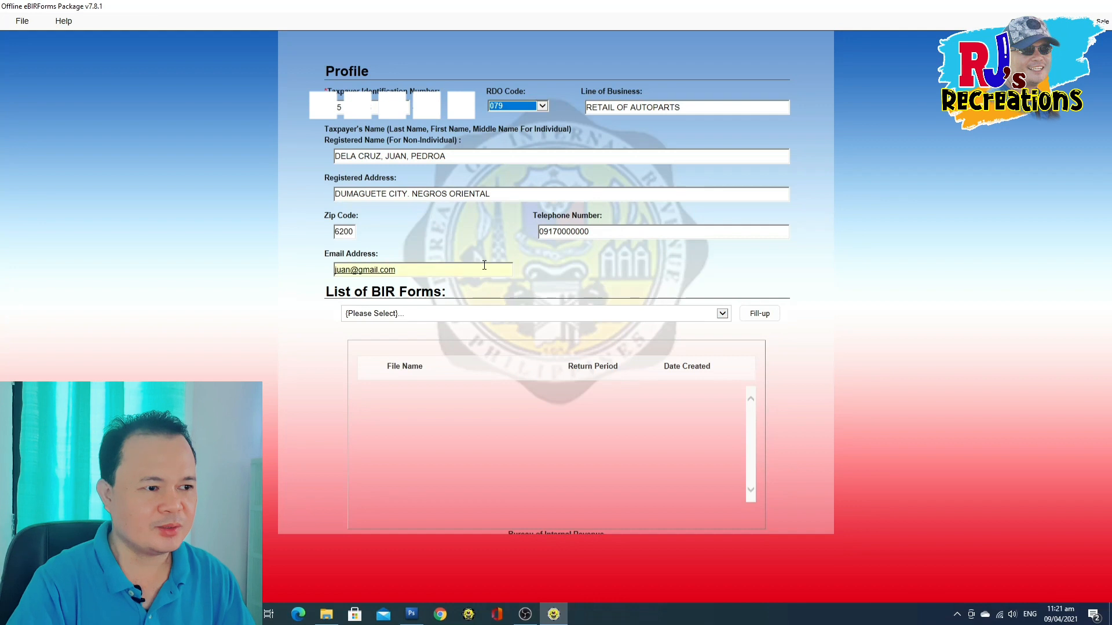
click(707, 314)
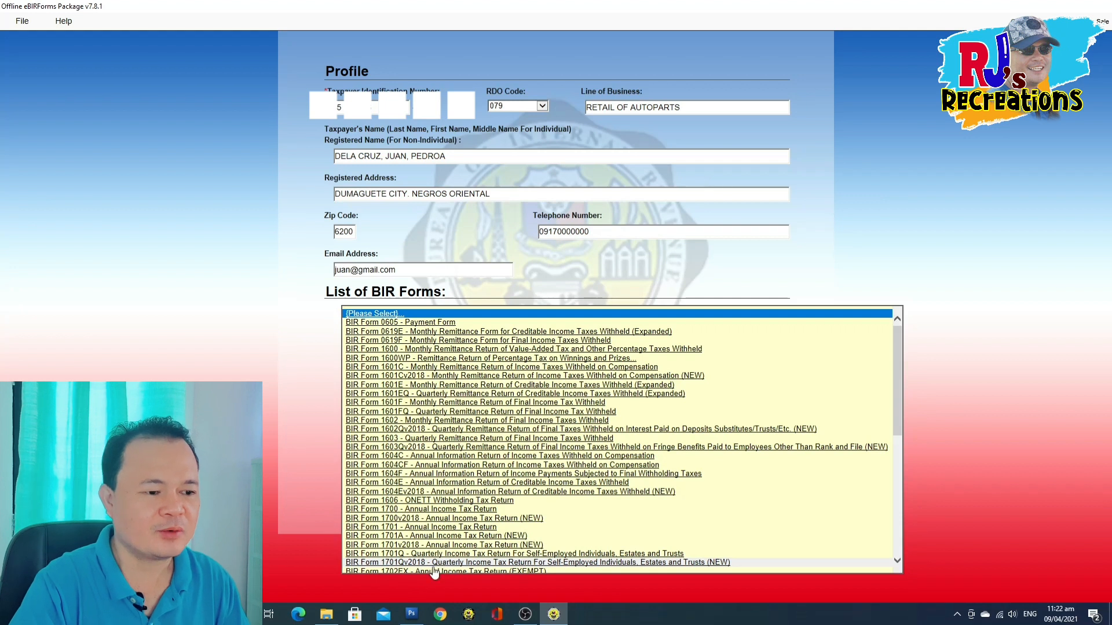
click(524, 562)
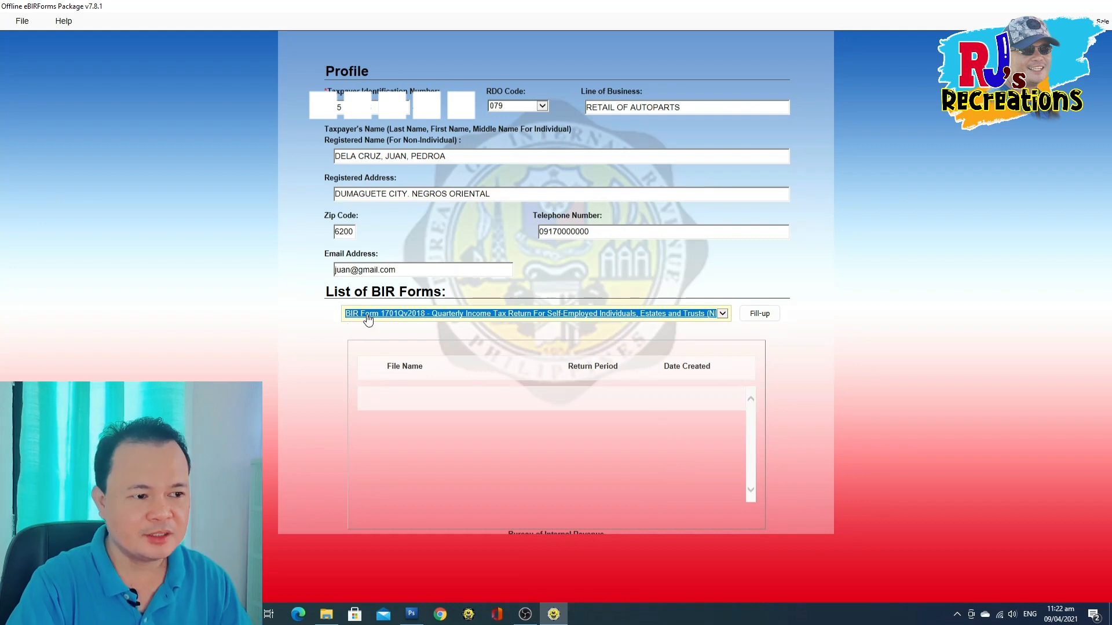
click(764, 317)
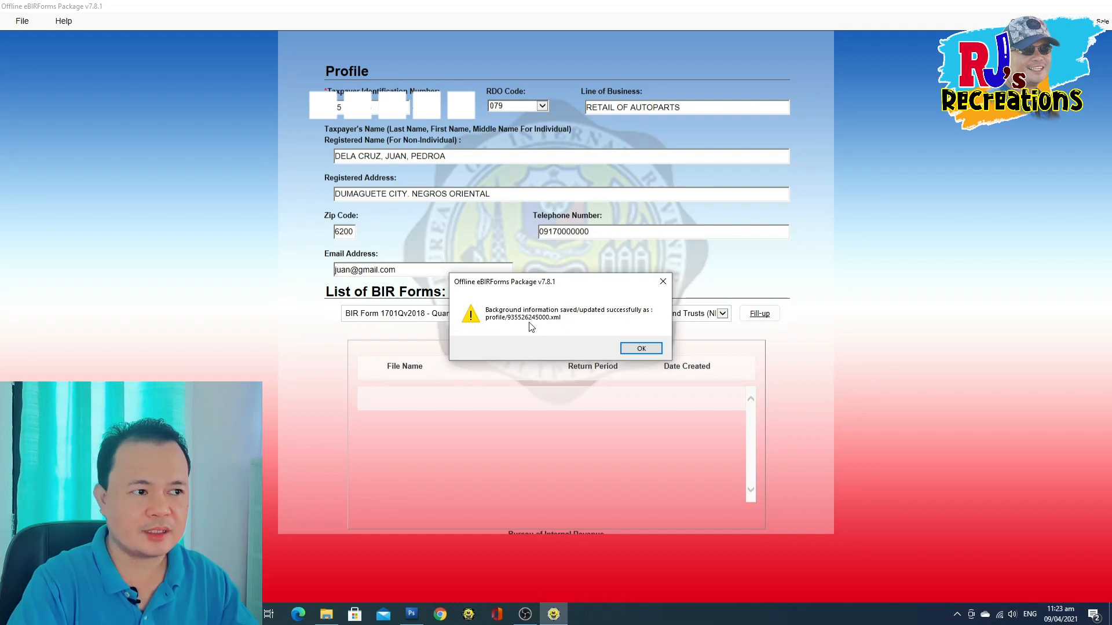
click(641, 349)
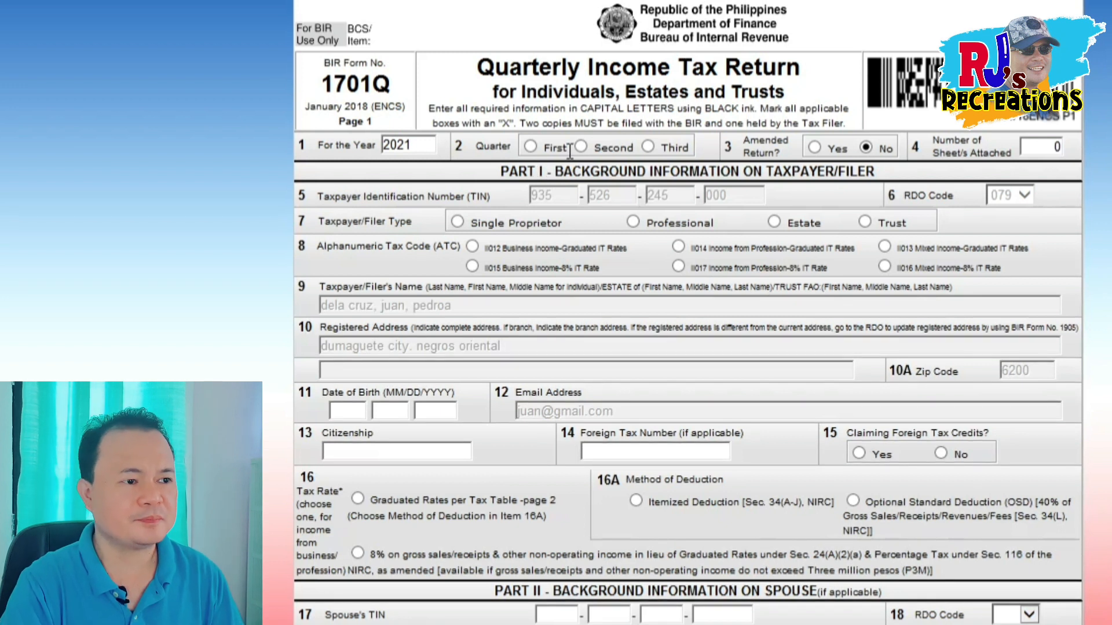
Set the return to the First quarter and the number of sheets attached to 3.
click(534, 150)
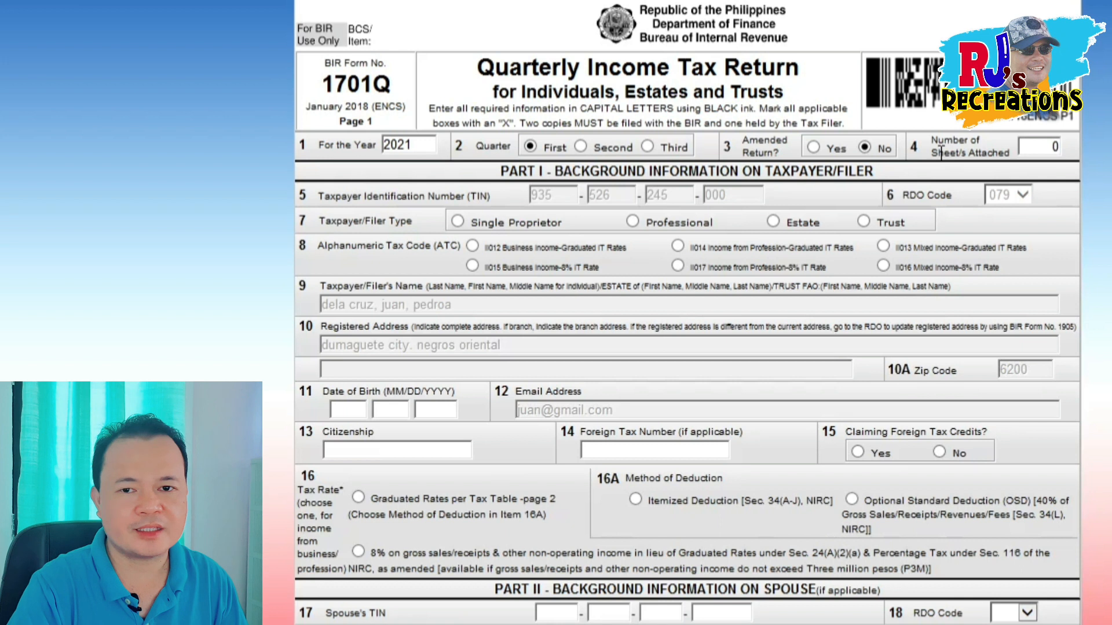
click(1052, 152)
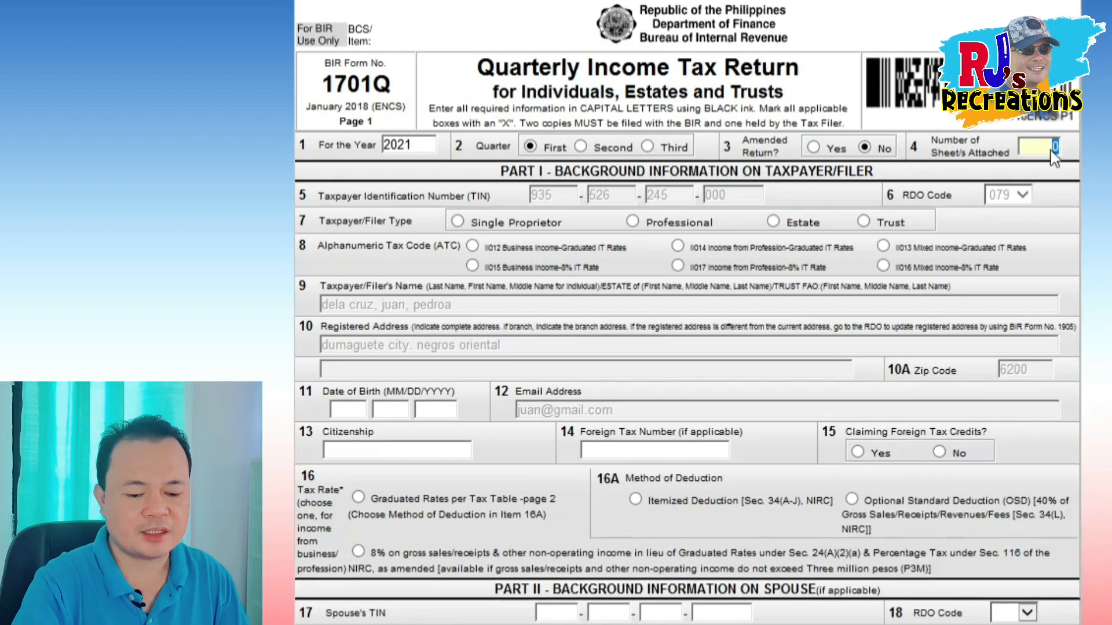
text(3)
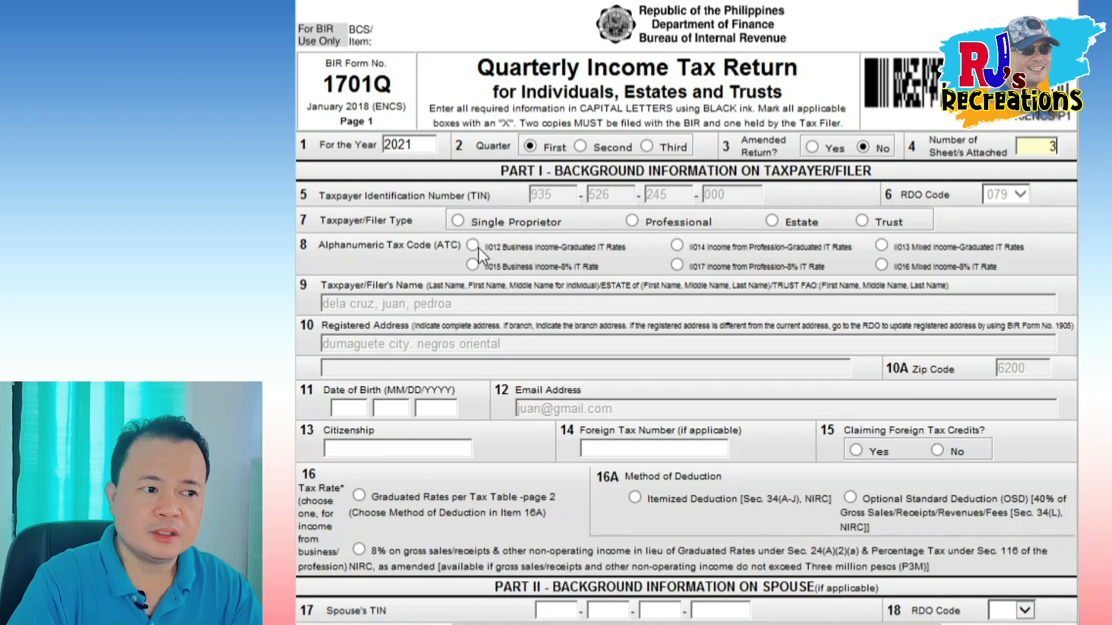
Set the taxpayer type to Single Proprietor and the Alphanumeric Tax Code to II012 Business Income-Graduated IT Rates.
click(458, 223)
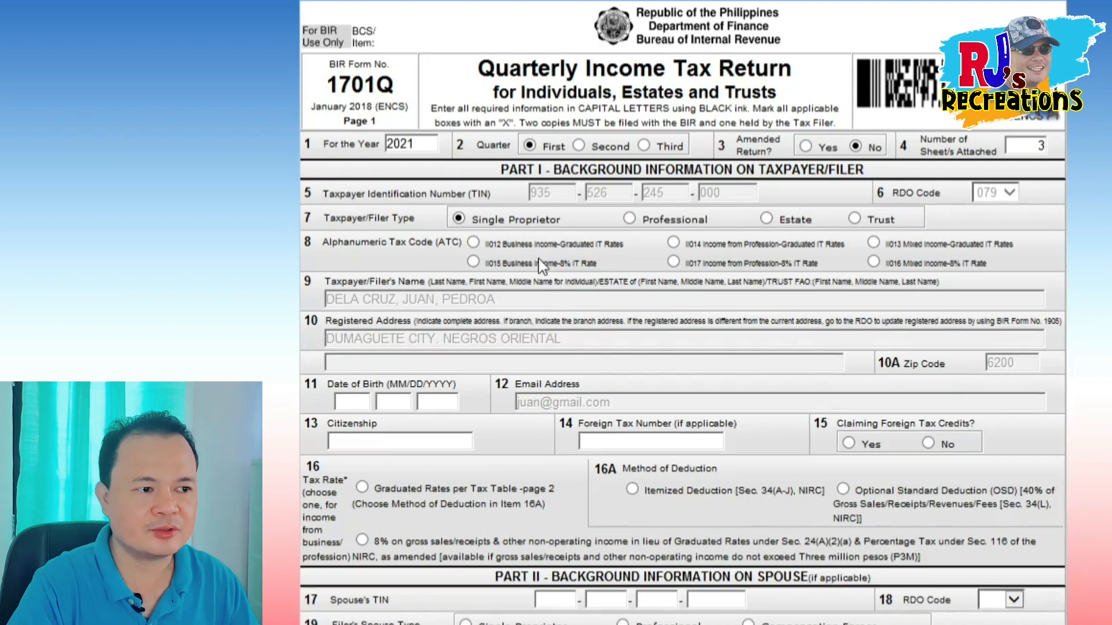
click(473, 243)
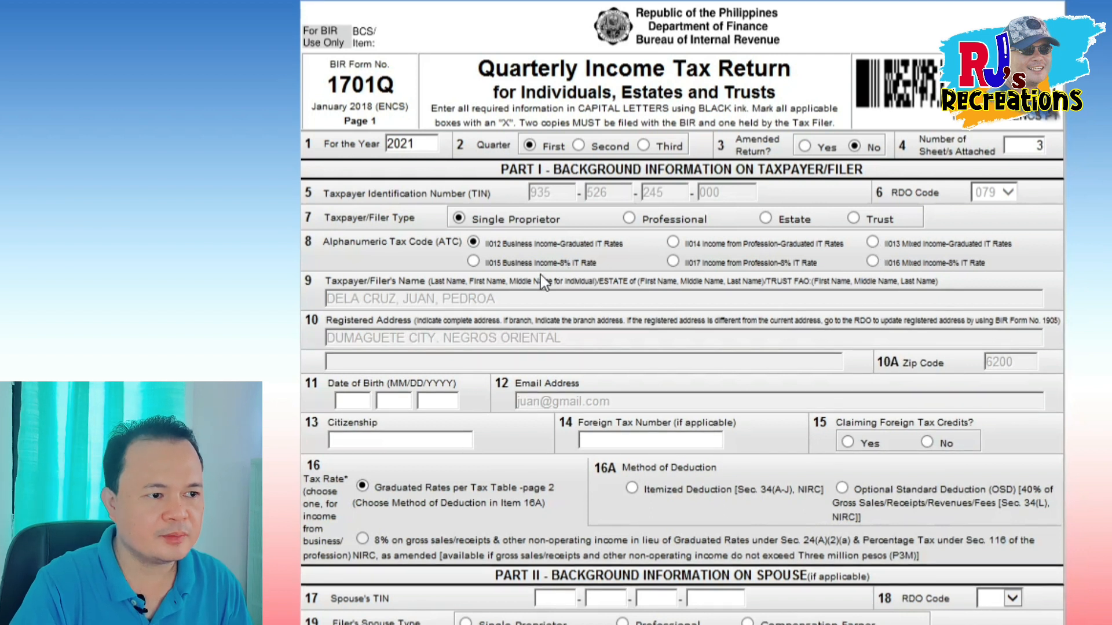
Try the II015 Business Income-8% IT Rate tax code against II012, finishing back on II012 Graduated IT Rates.
click(473, 262)
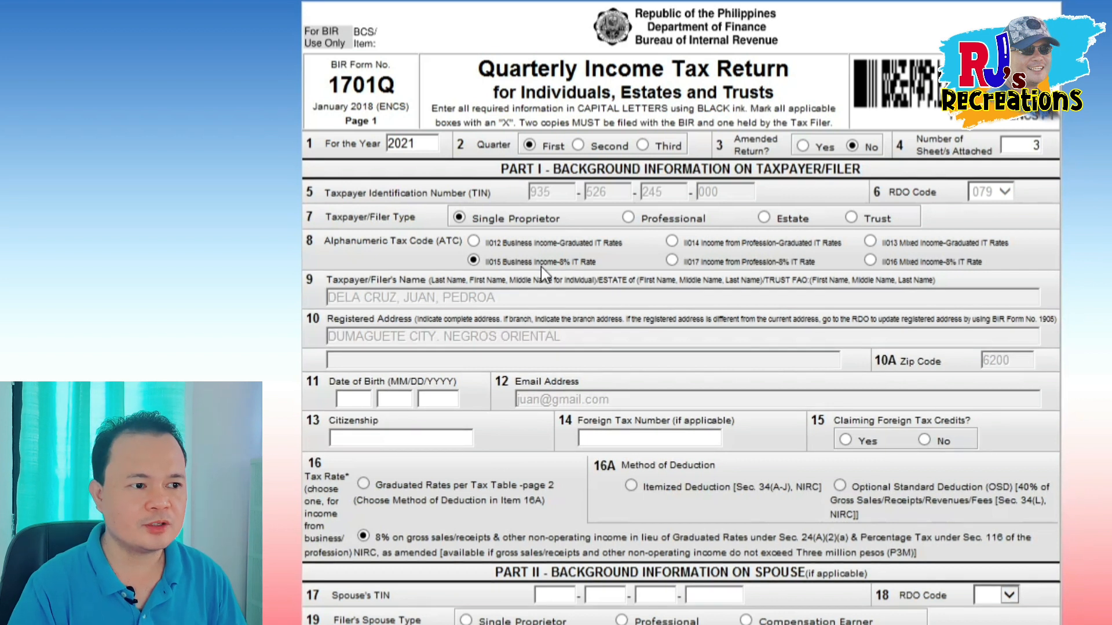
click(473, 241)
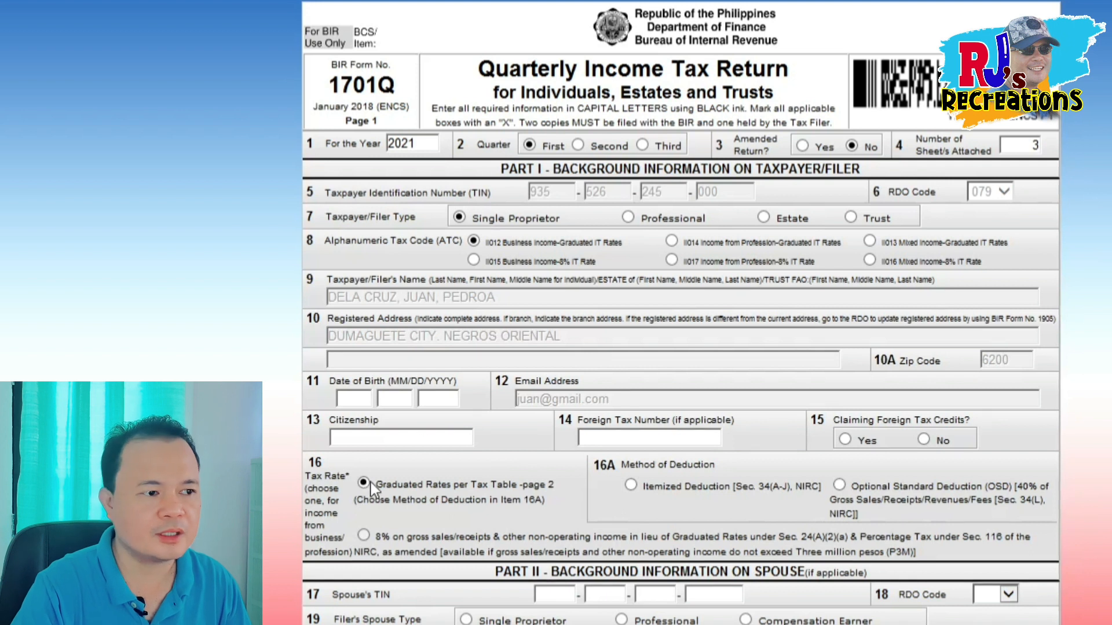
click(473, 260)
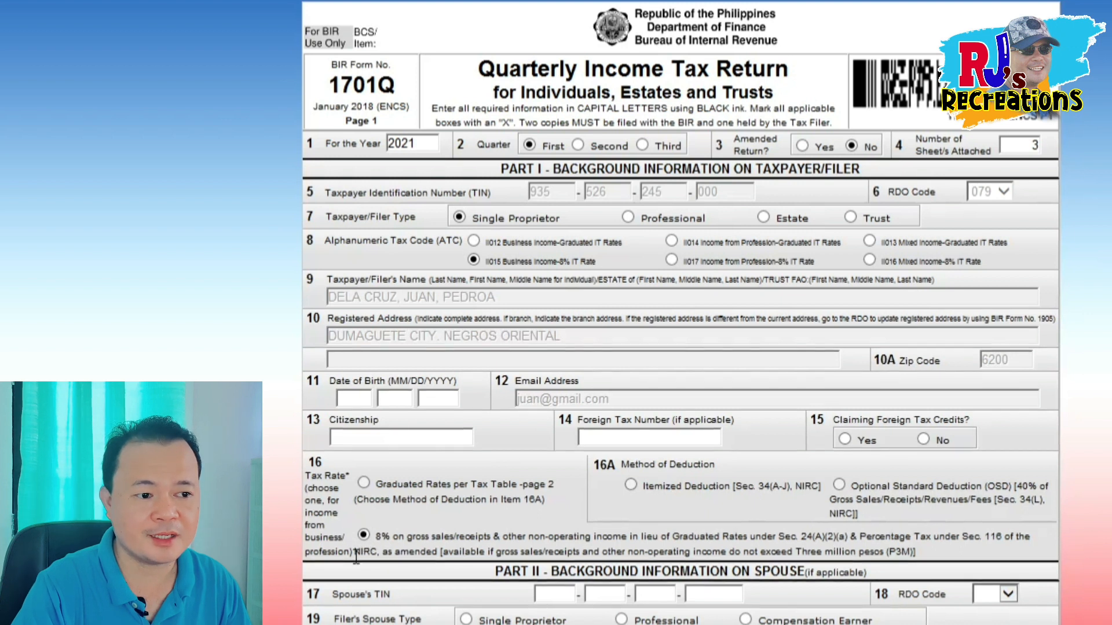
click(471, 243)
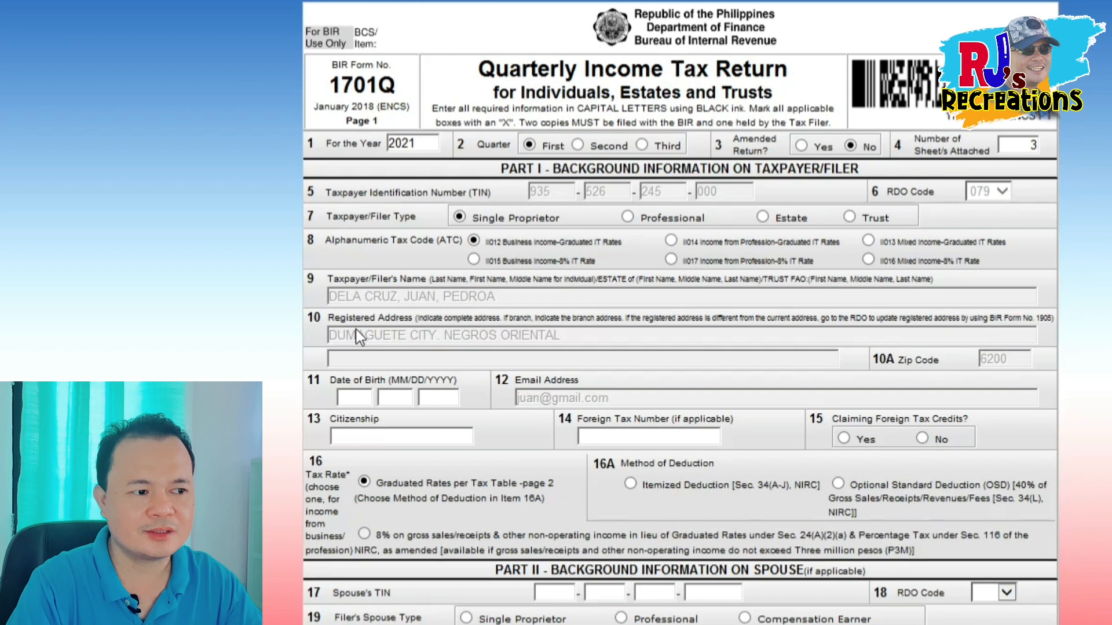
Enter the taxpayer's date of birth as month, day and year in item 11, and move on to the Citizenship field.
click(358, 398)
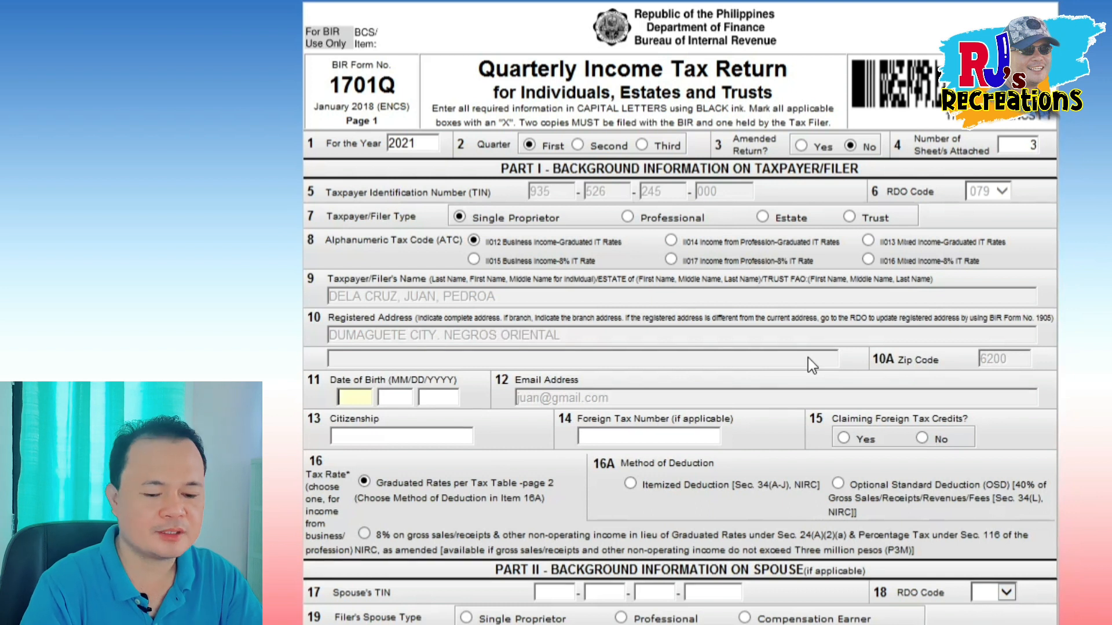
text(01)
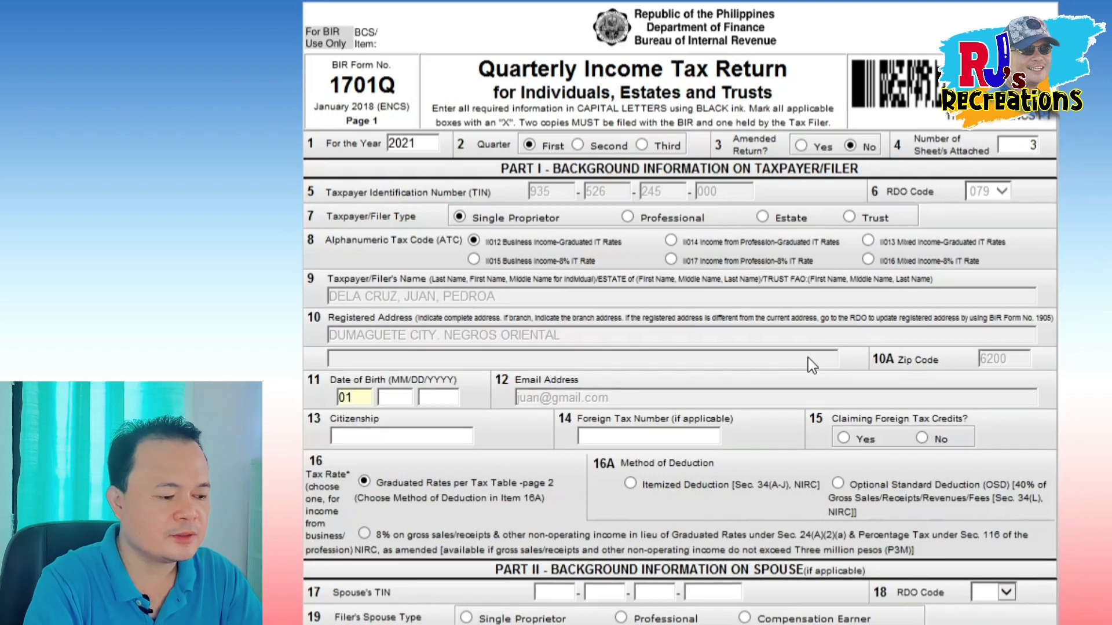
key(Tab)
text(01)
key(Tab)
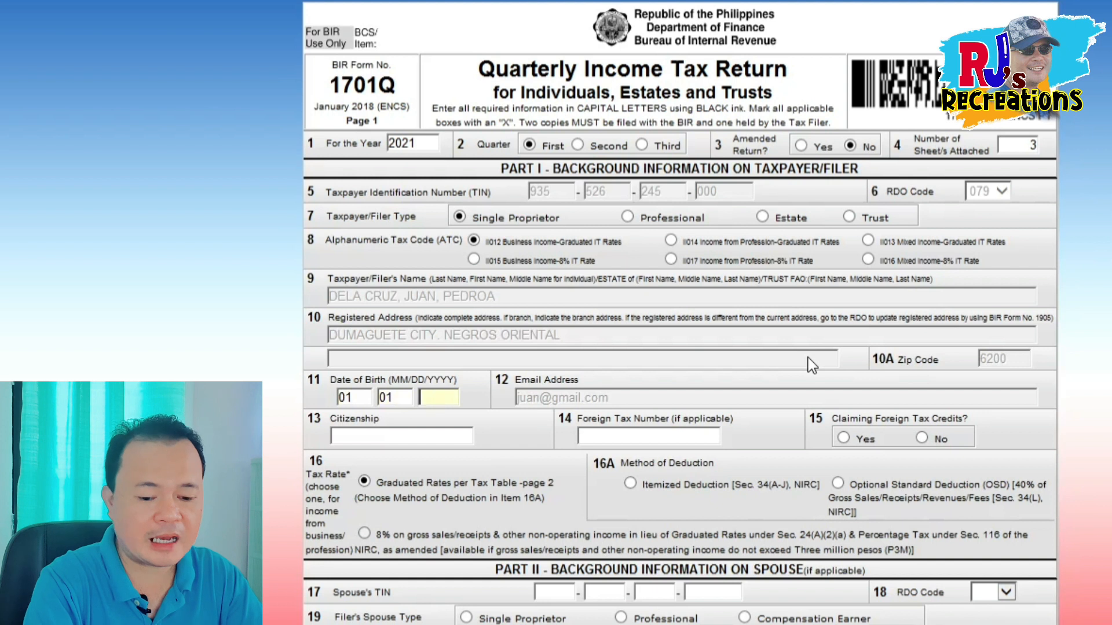
text(1982)
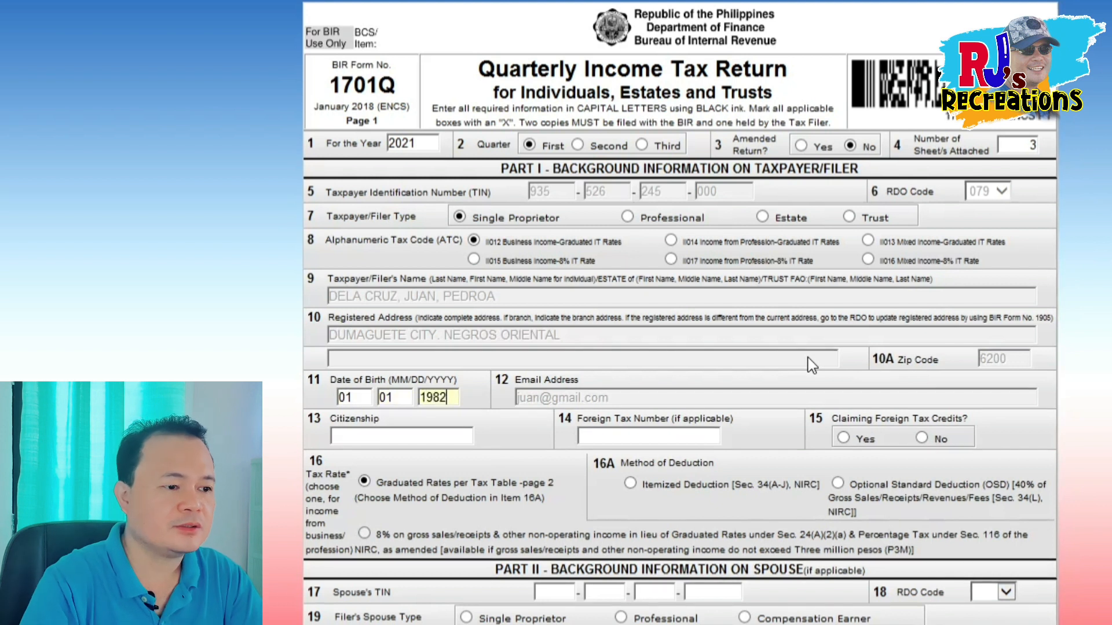
click(521, 436)
click(442, 434)
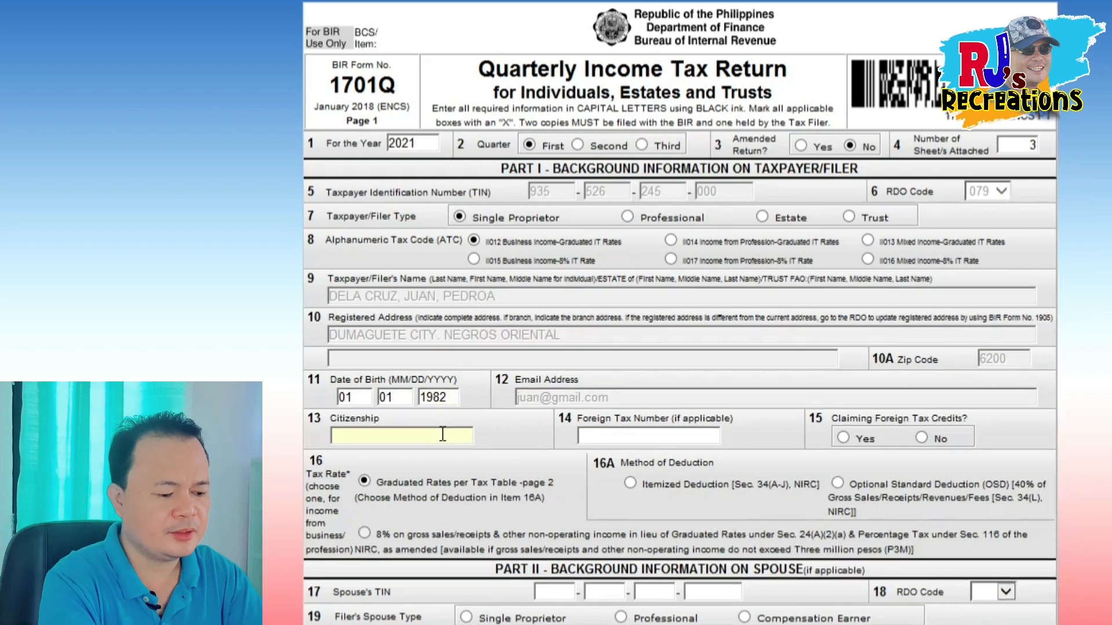
text(filipino)
key(BackSpace)
key(BackSpace)
key(BackSpace)
key(BackSpace)
key(BackSpace)
key(BackSpace)
key(BackSpace)
key(BackSpace)
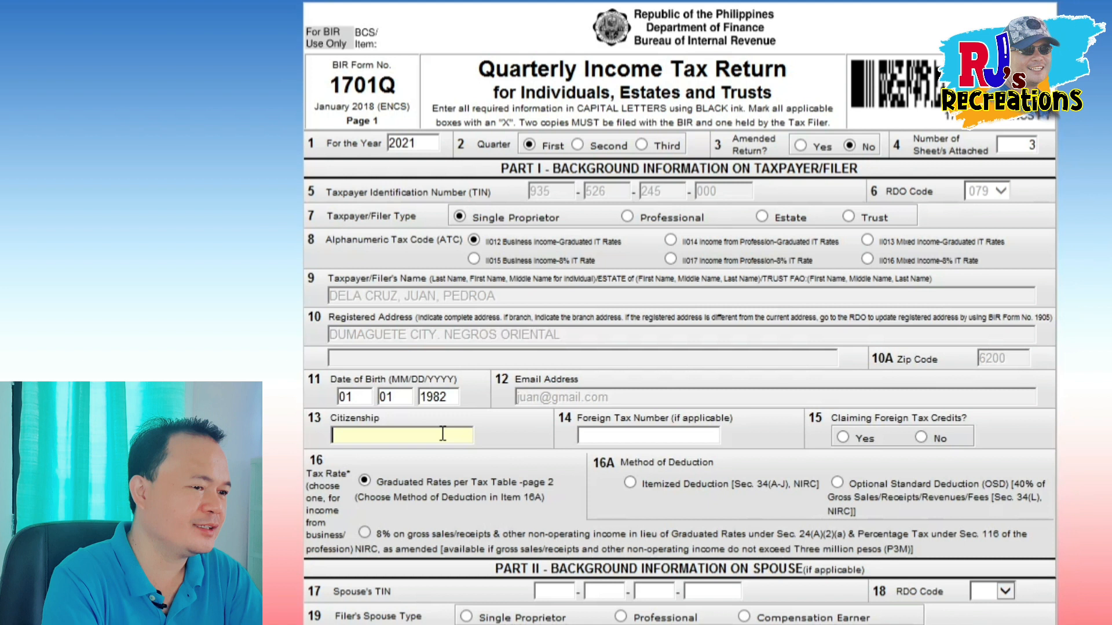
Enter FILIPINO in capital letters as the taxpayer's citizenship in item 13.
text(FILIPINO)
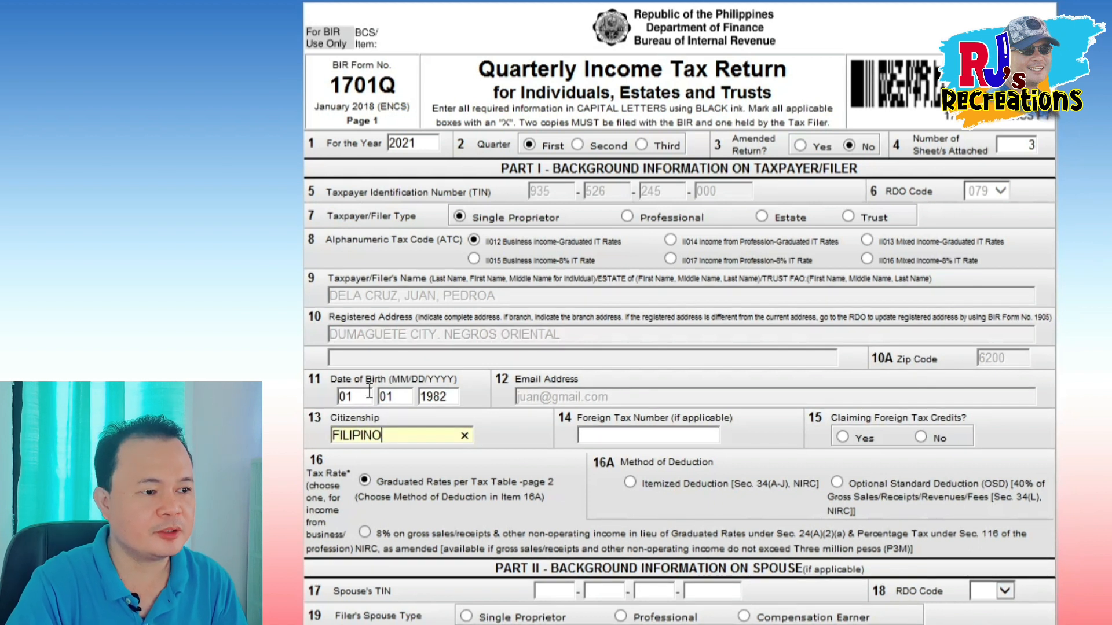
click(390, 379)
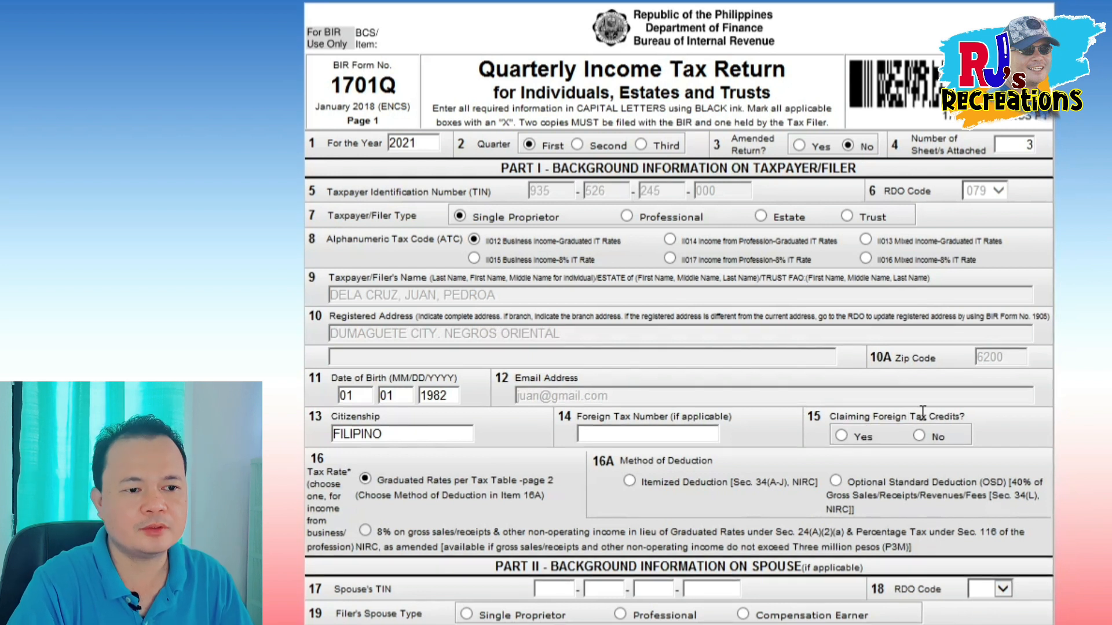
Answer No to claiming foreign tax credits and choose Itemized Deduction as the taxpayer's method of deduction.
click(920, 436)
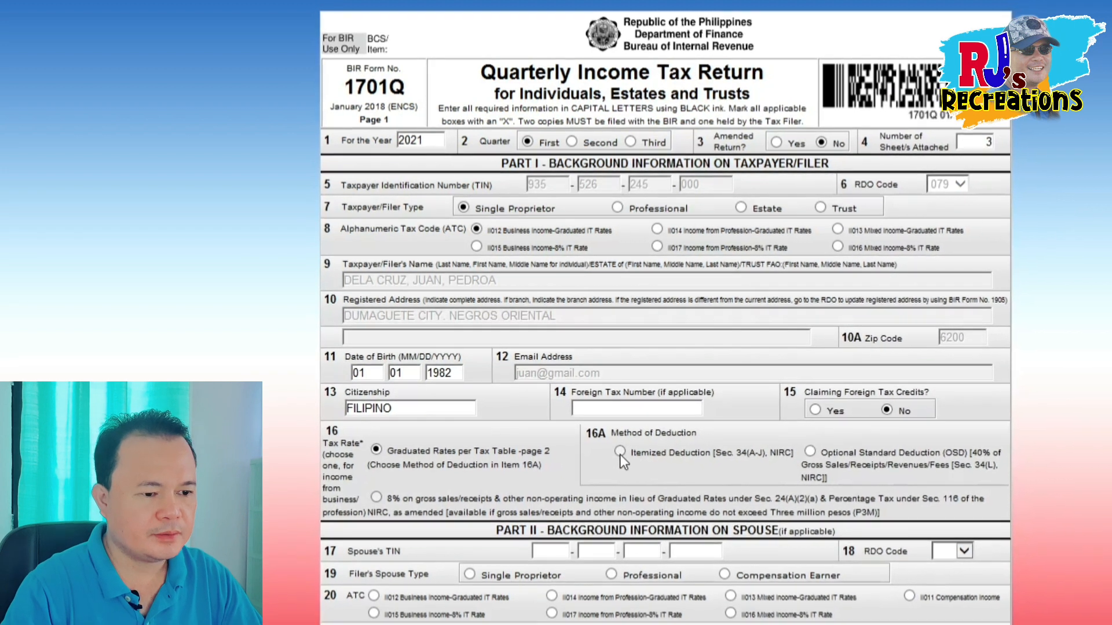
click(619, 451)
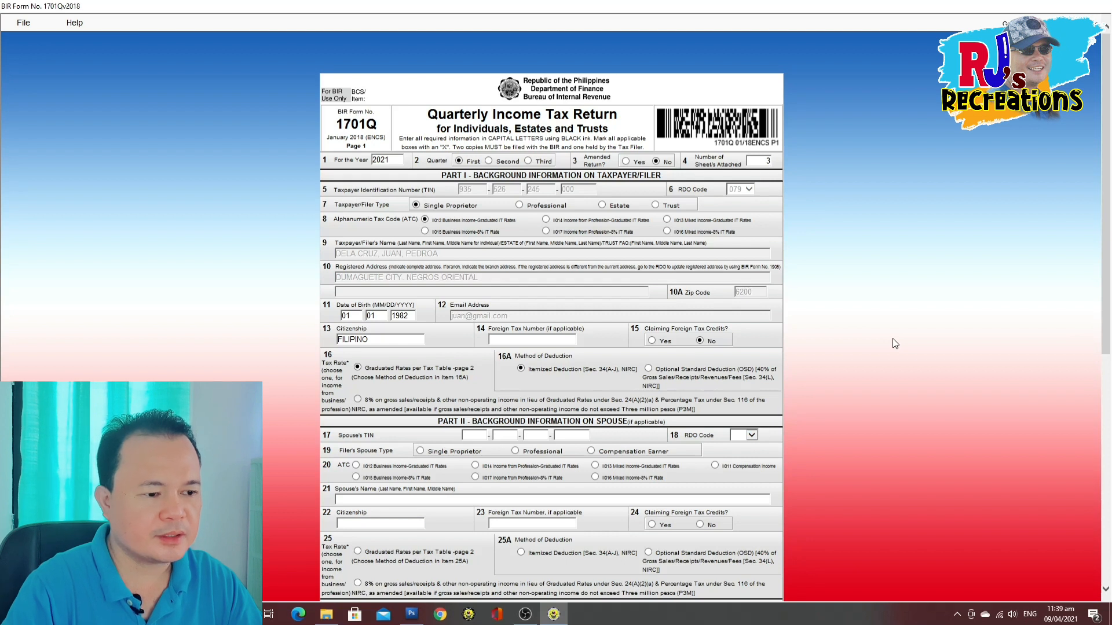
Review the rest of page 1: spouse background information, total tax payable and details of payment.
scroll(895, 343, down, 3)
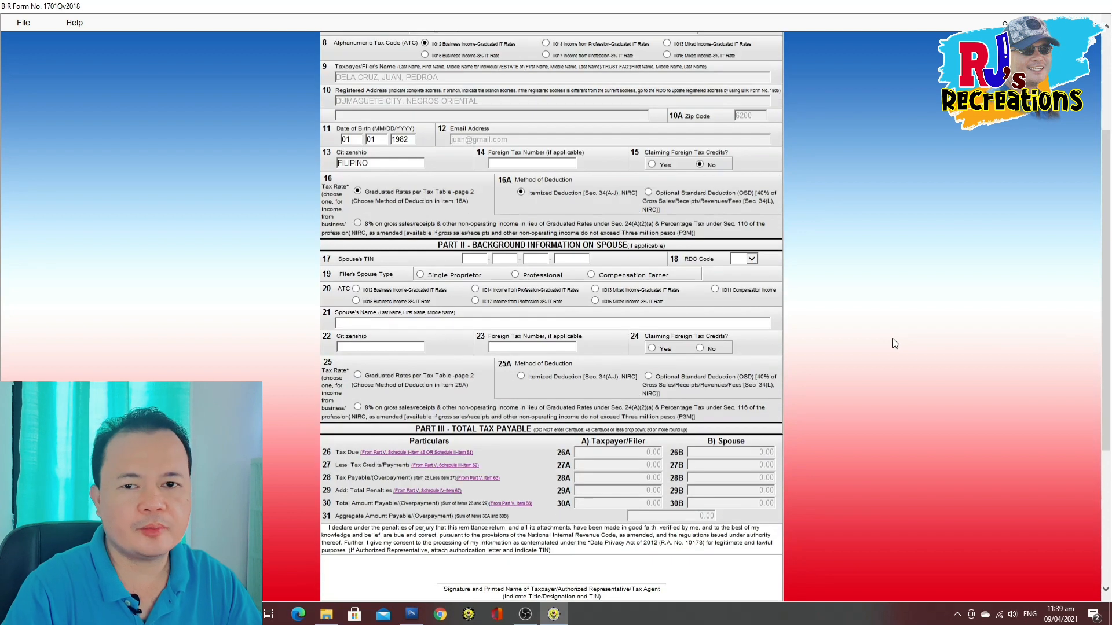
scroll(892, 338, up, 3)
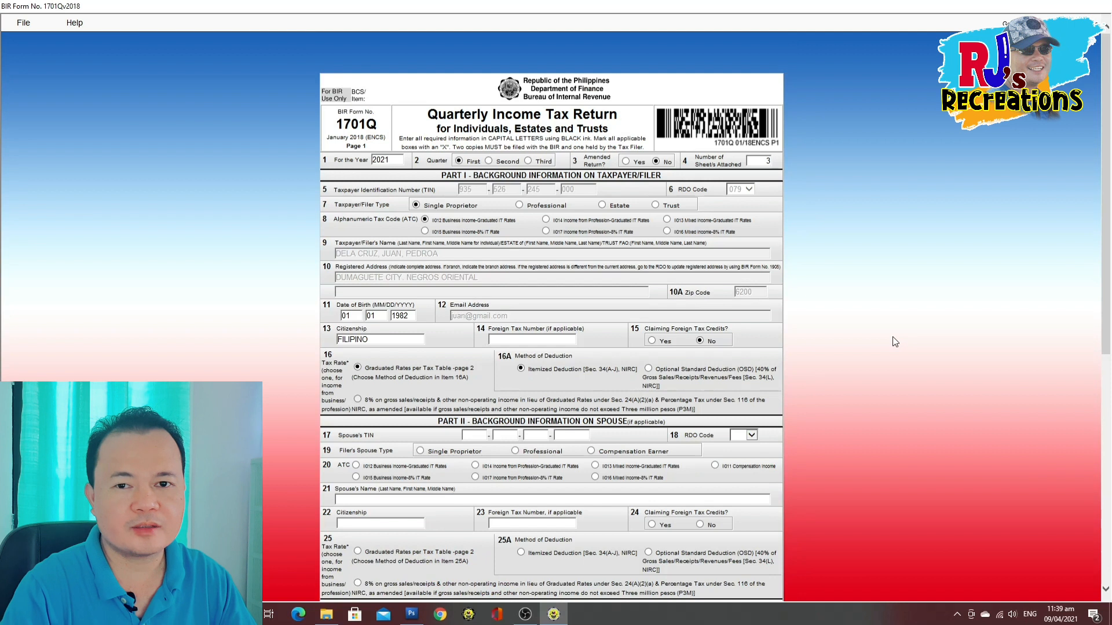
scroll(894, 342, down, 2)
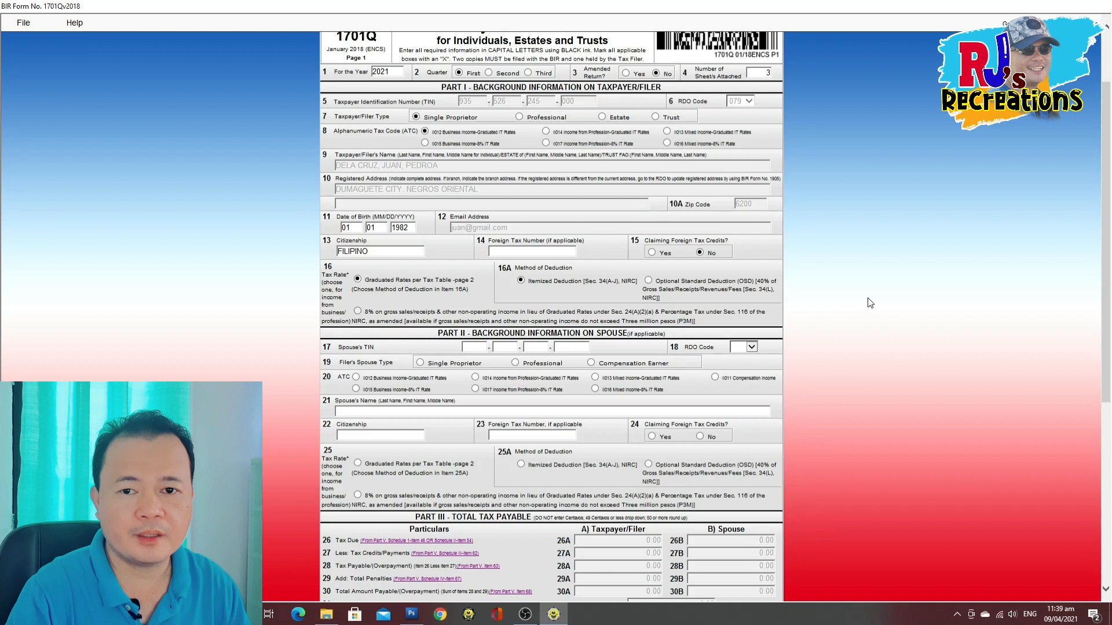
scroll(867, 302, down, 3)
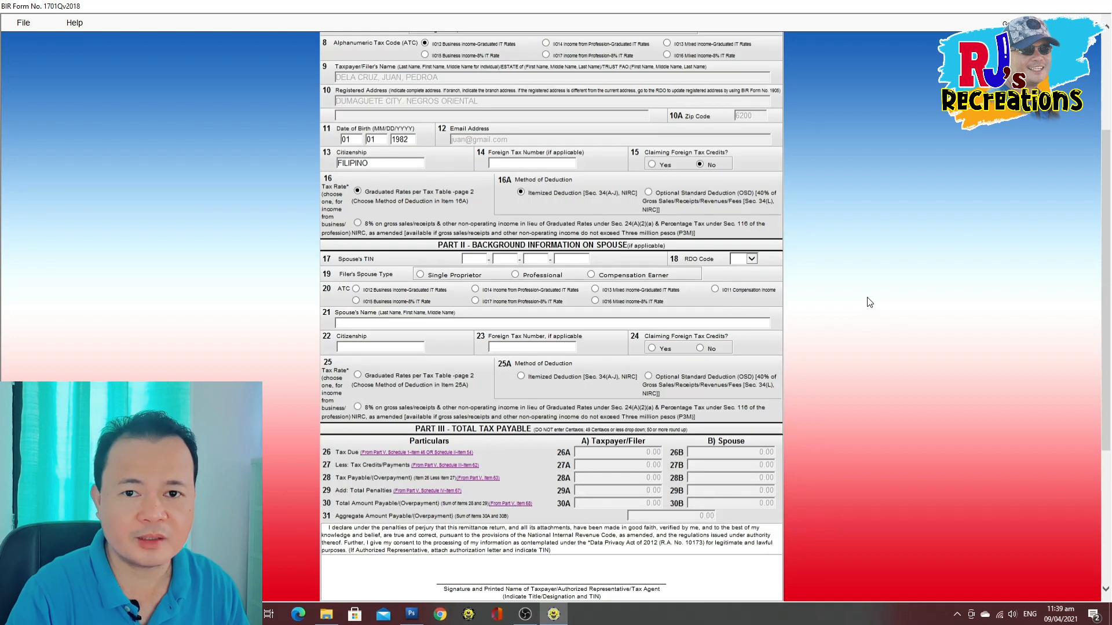
scroll(867, 303, down, 3)
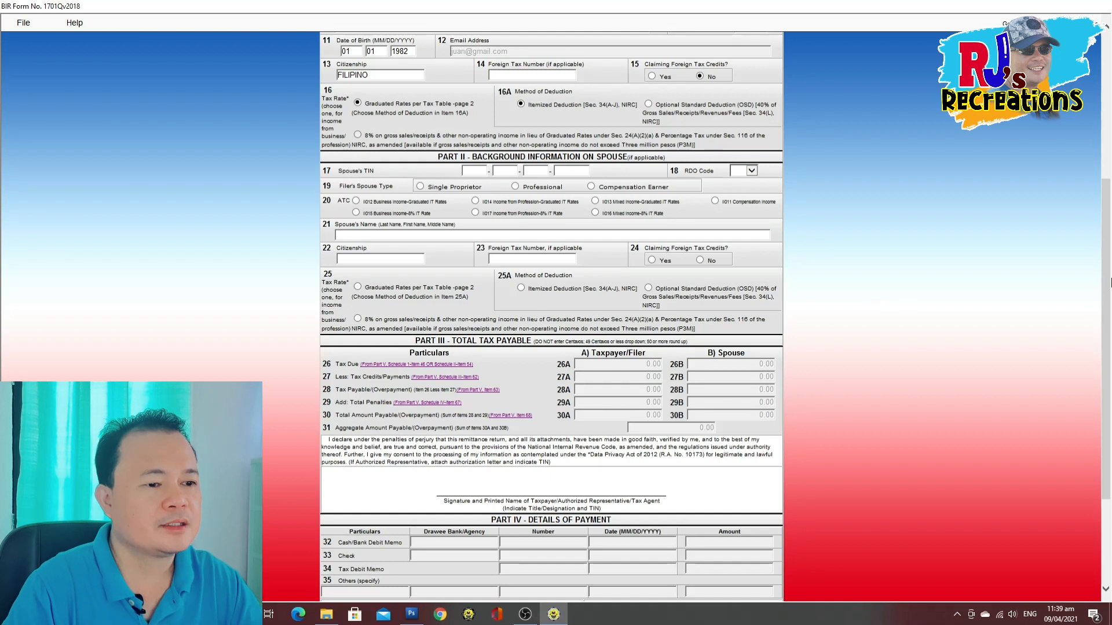
drag(1105, 271, 1105, 346)
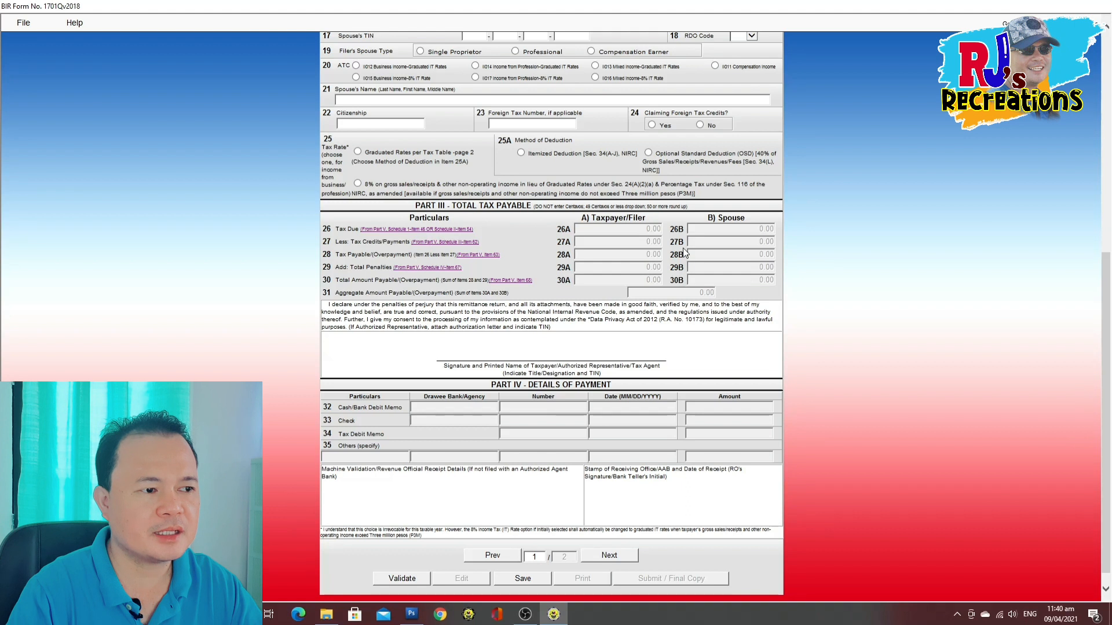
scroll(1104, 296, down, 1)
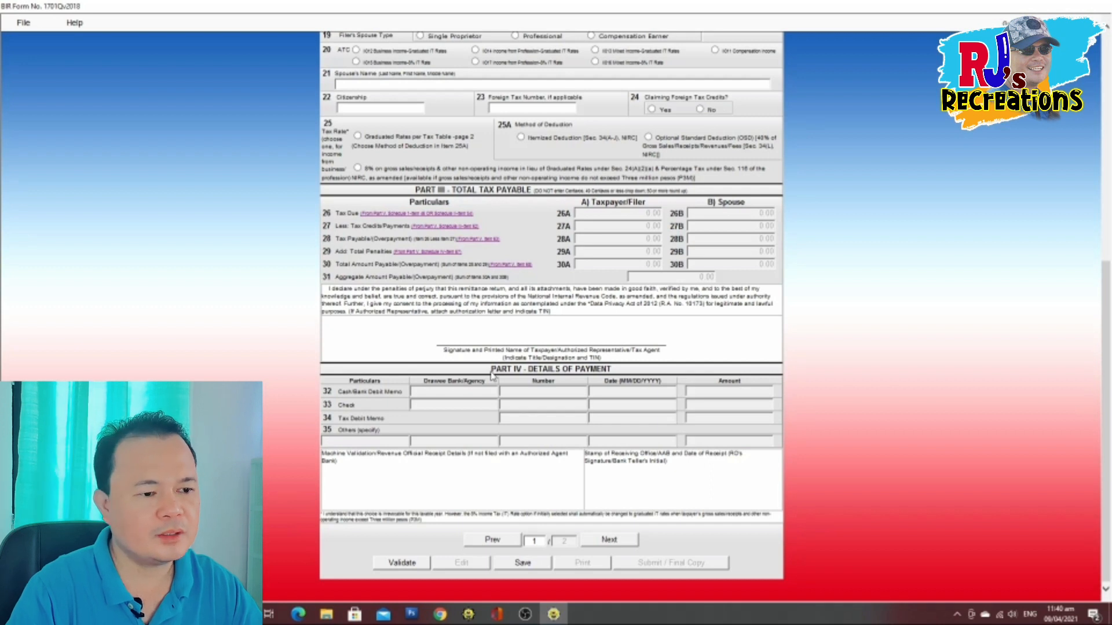
Look through the Part V tax computation schedules and tax rate tables on page 2, and return to the start of page 1.
click(610, 540)
scroll(859, 345, down, 10)
drag(1110, 233, 1091, 88)
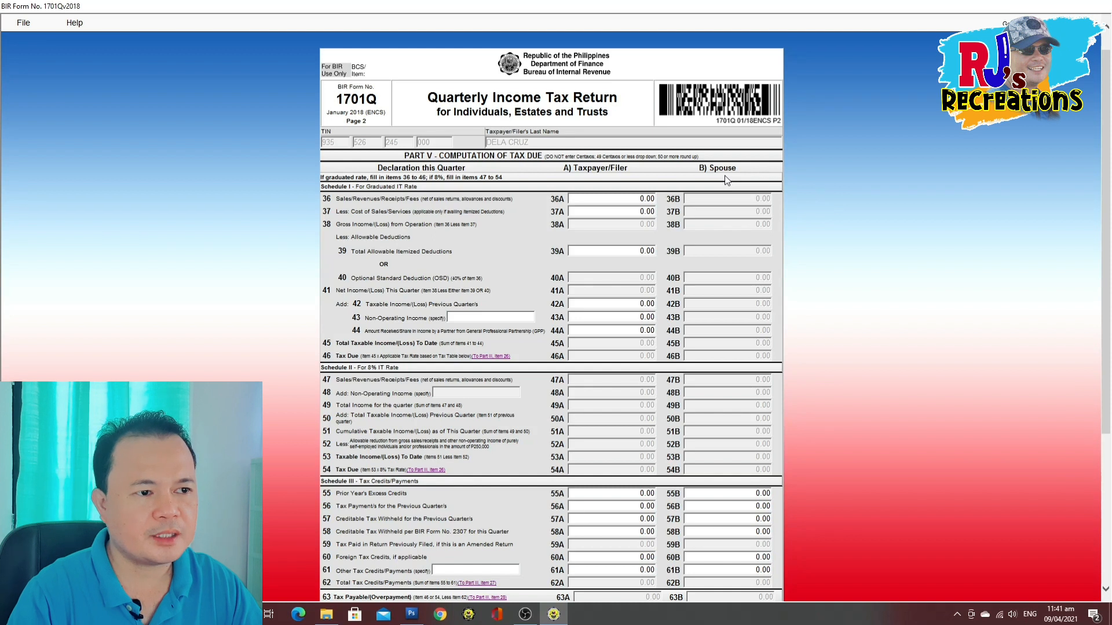
scroll(724, 229, down, 5)
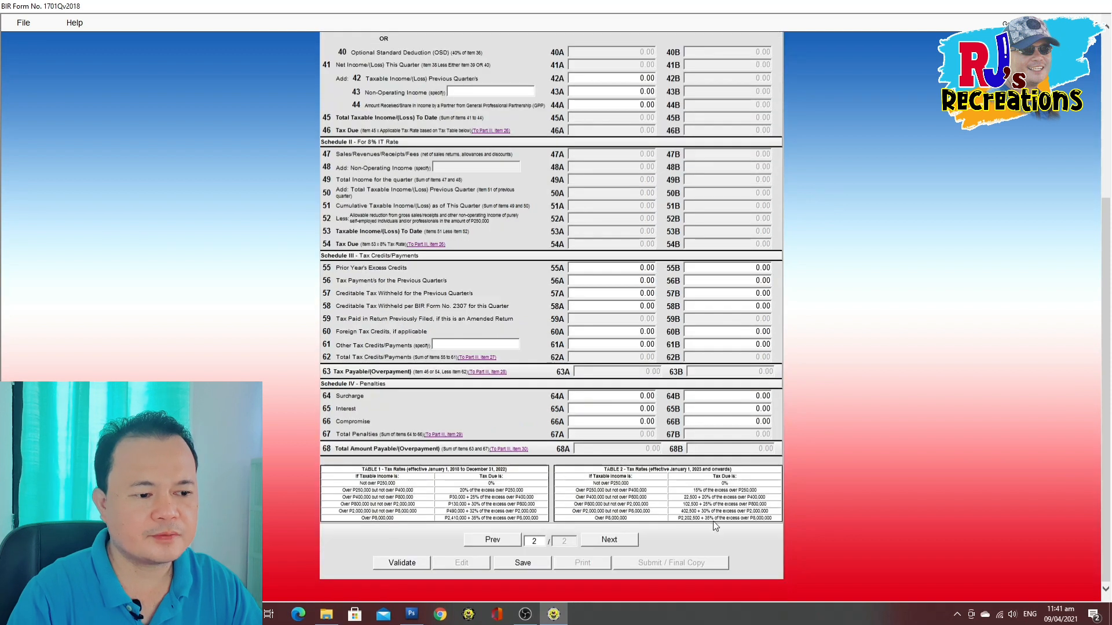
click(492, 540)
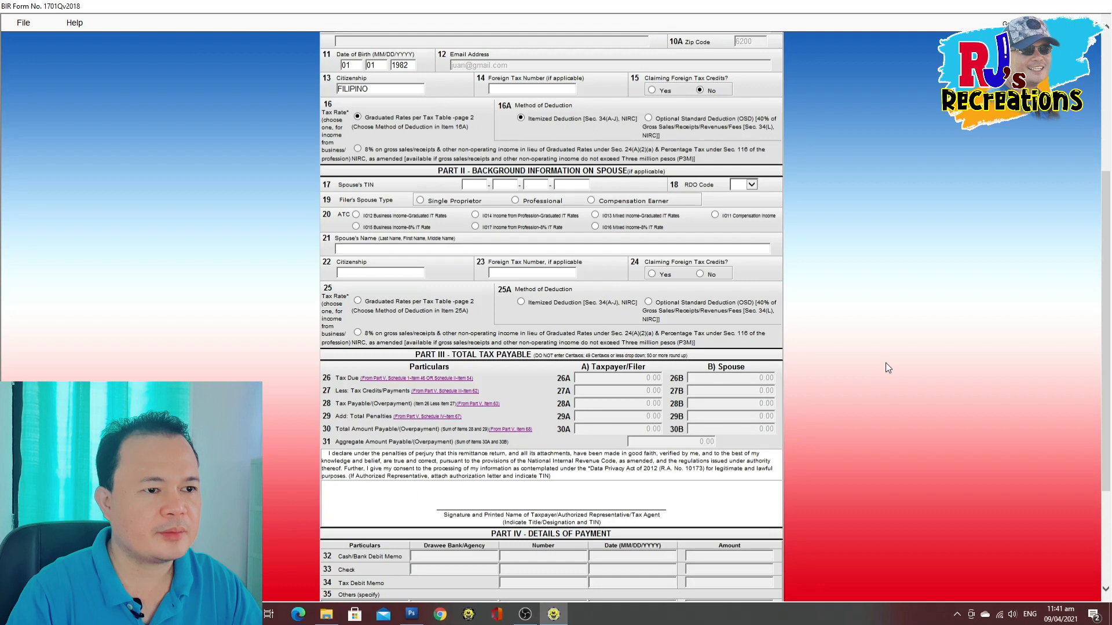
scroll(884, 362, up, 5)
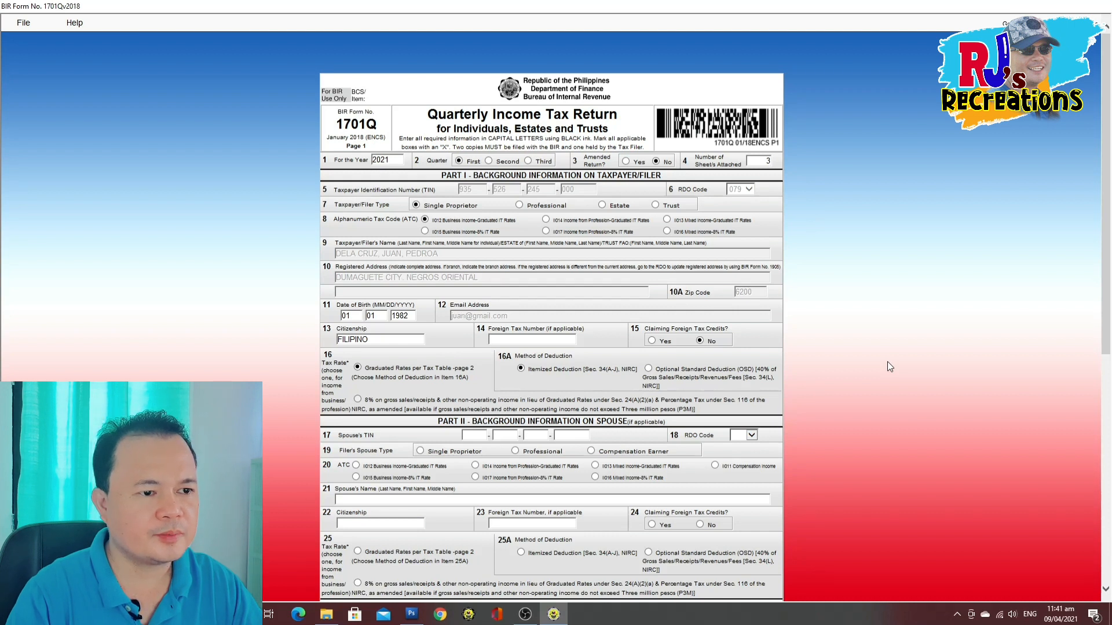
Enter 354,125 as the taxpayer's sales/revenues/receipts/fees in item 36A on page 2.
scroll(888, 361, down, 3)
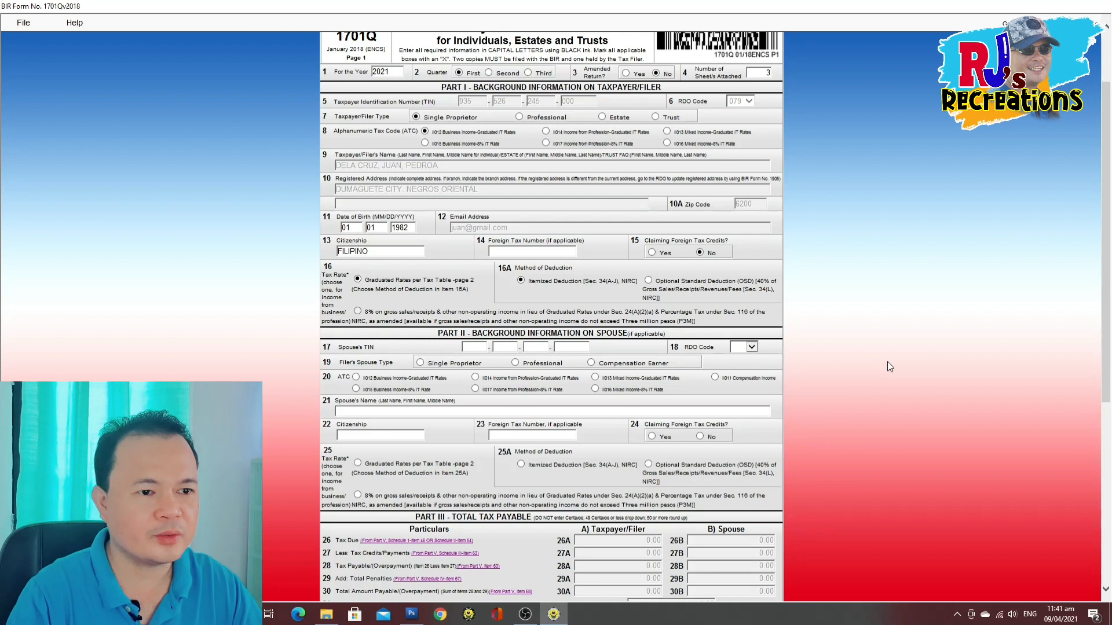
scroll(887, 362, up, 3)
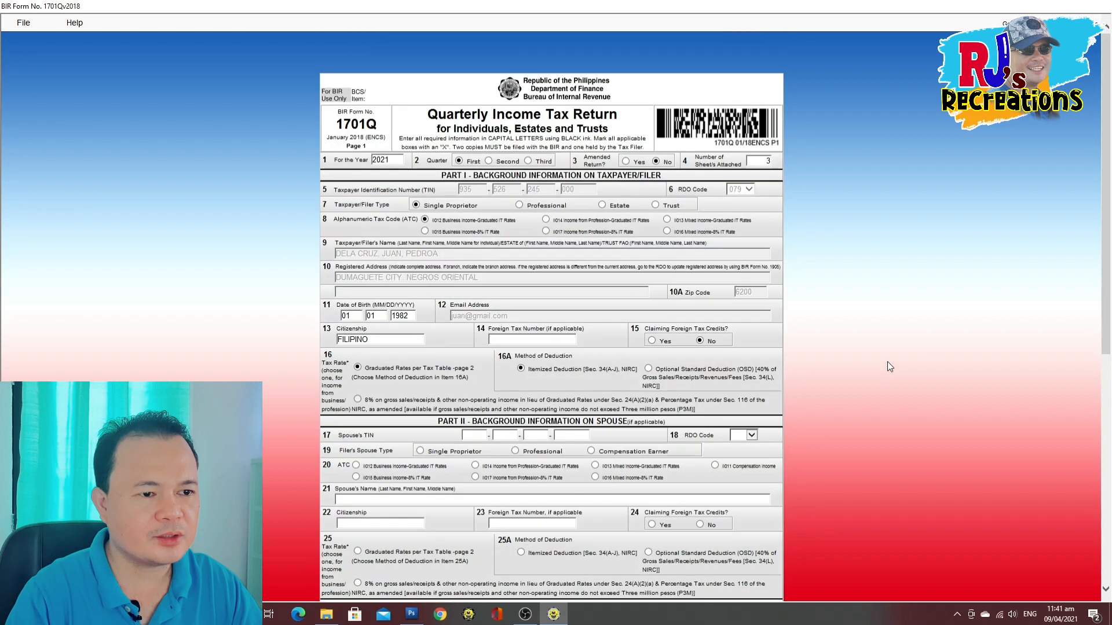
scroll(888, 361, down, 10)
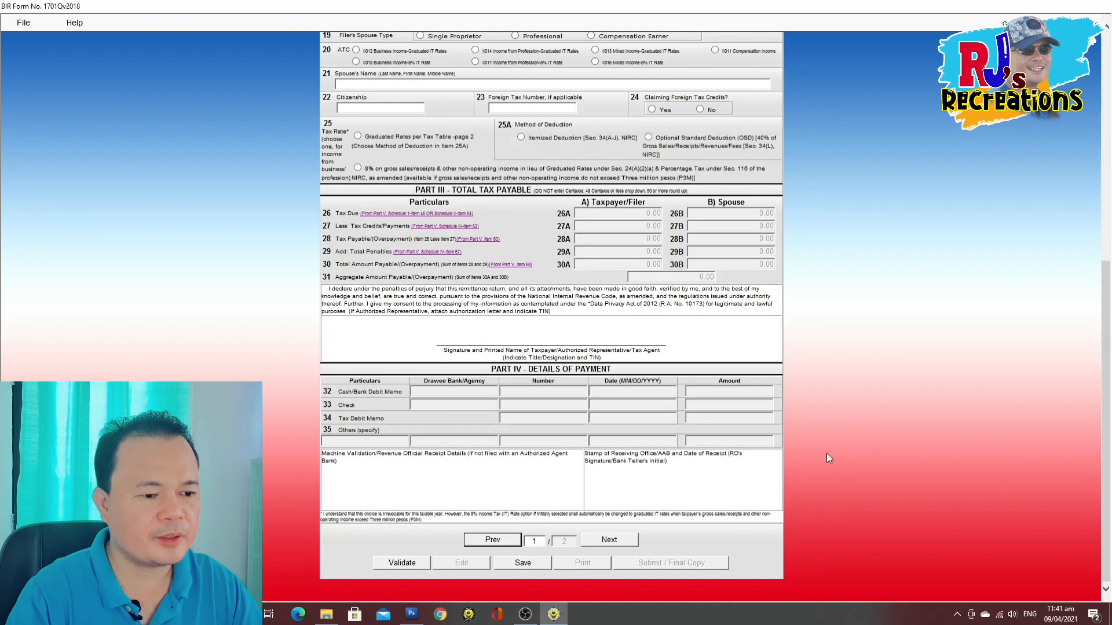
click(618, 539)
scroll(953, 313, up, 6)
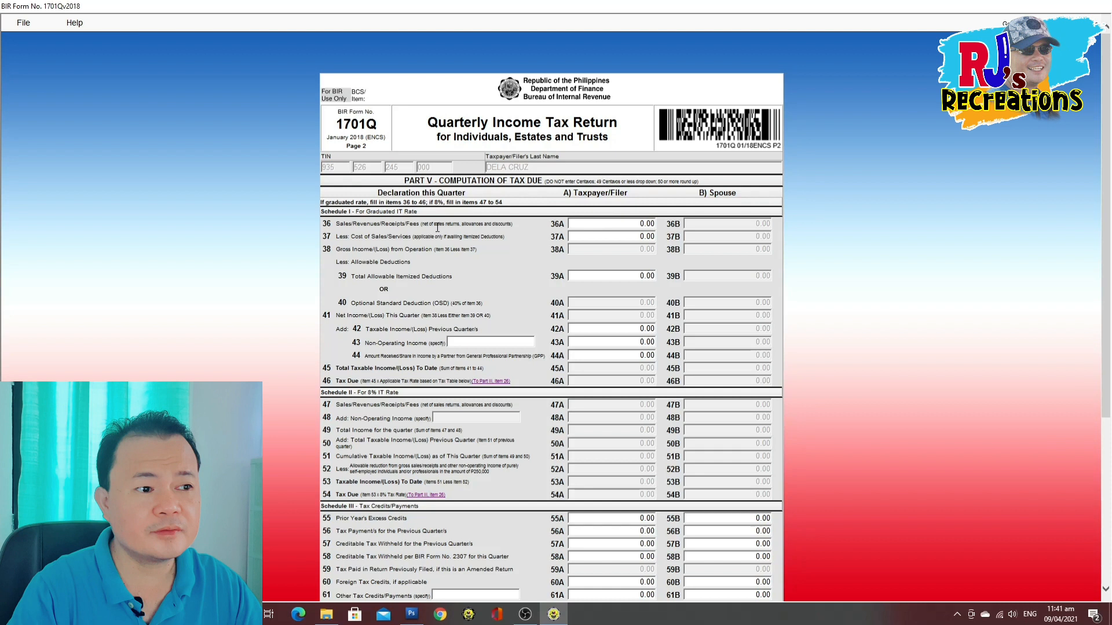
click(608, 223)
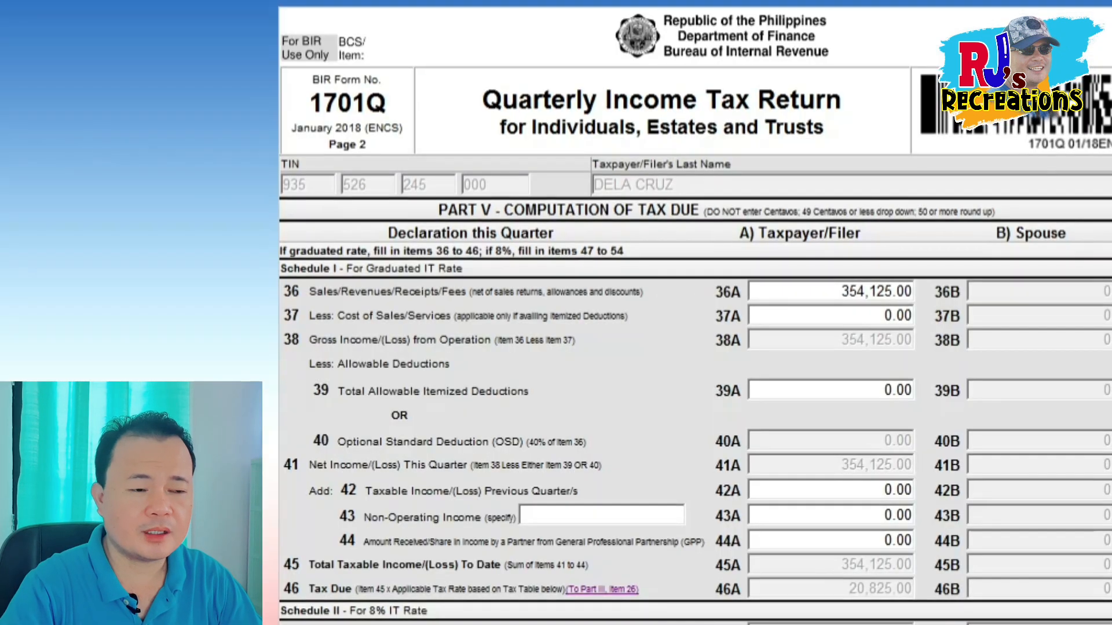
Enter 275,481 as the taxpayer's cost of sales/services in item 37A and 50,000 as total allowable itemized deductions in item 39A.
click(837, 313)
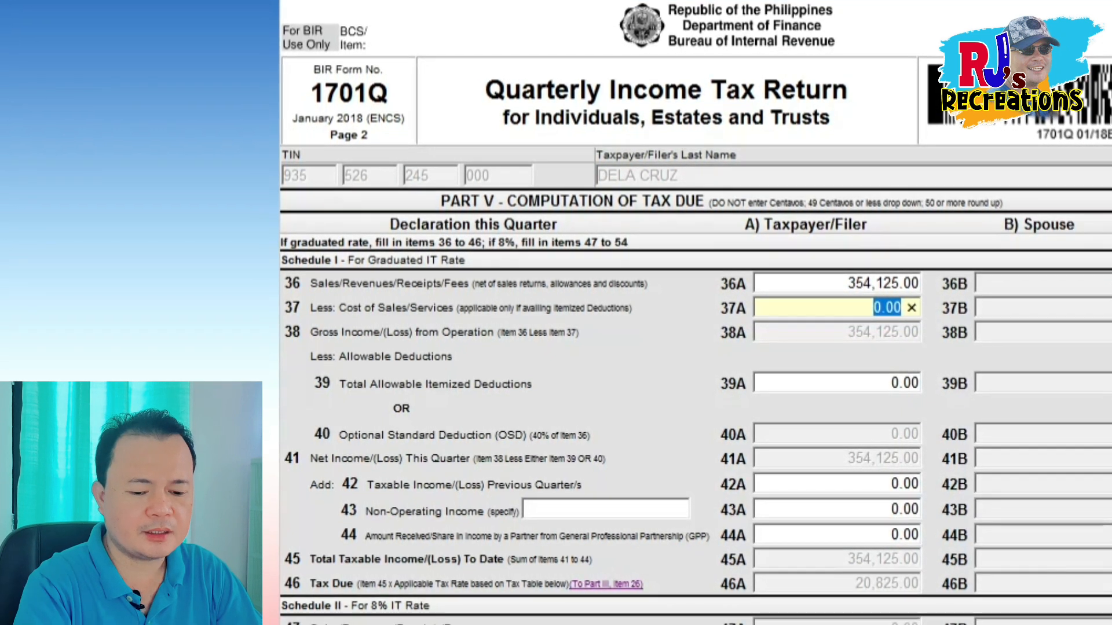
text(275,)
text(481)
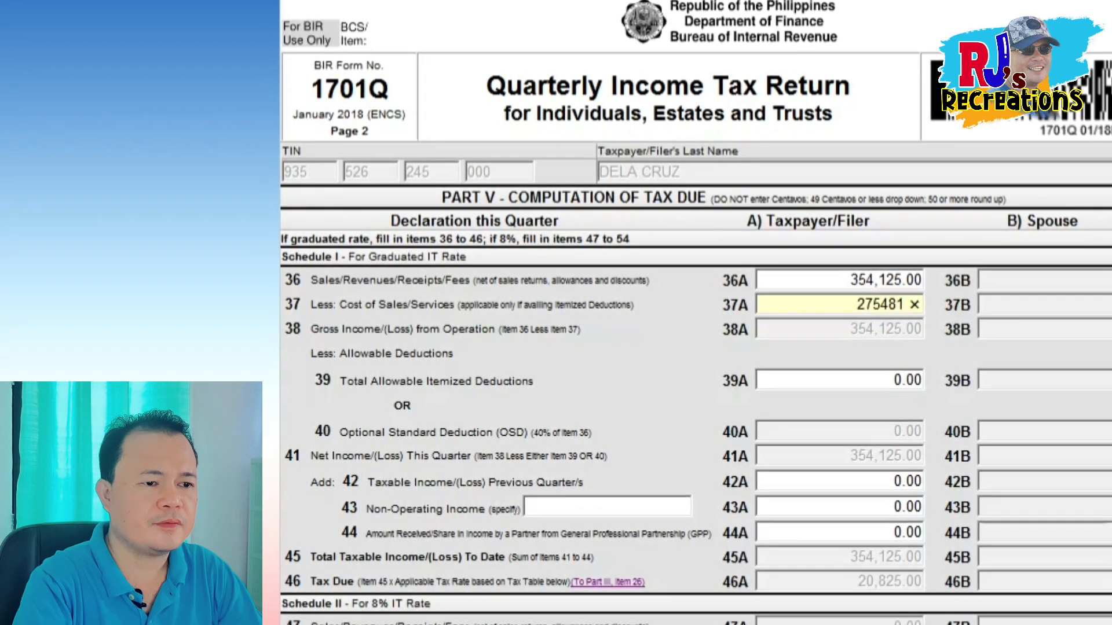
key(Return)
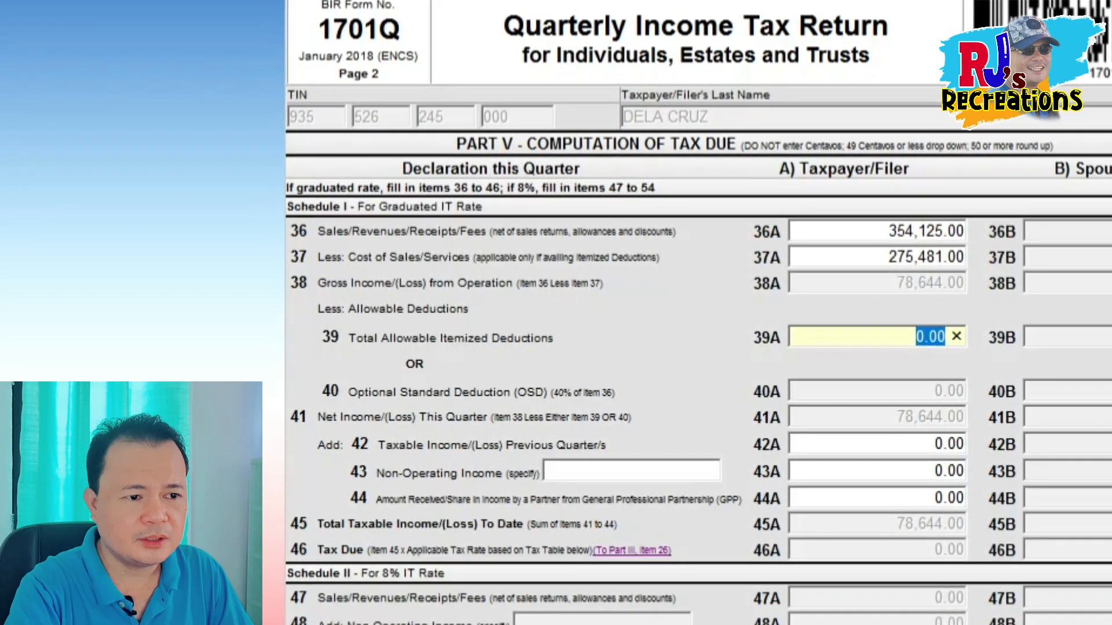
text(50000)
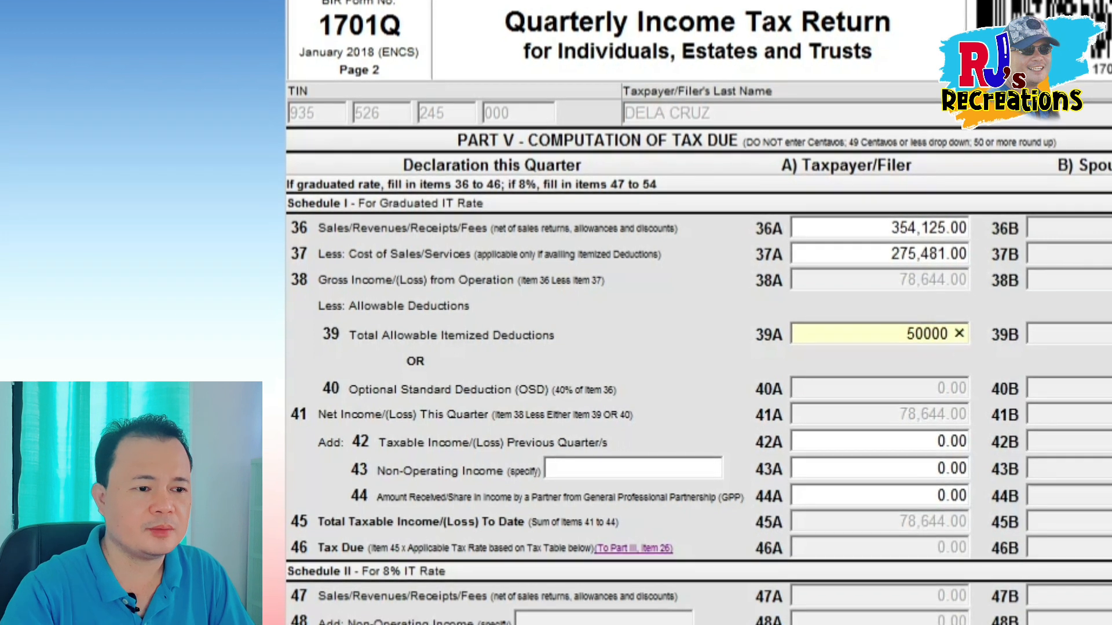
key(Tab)
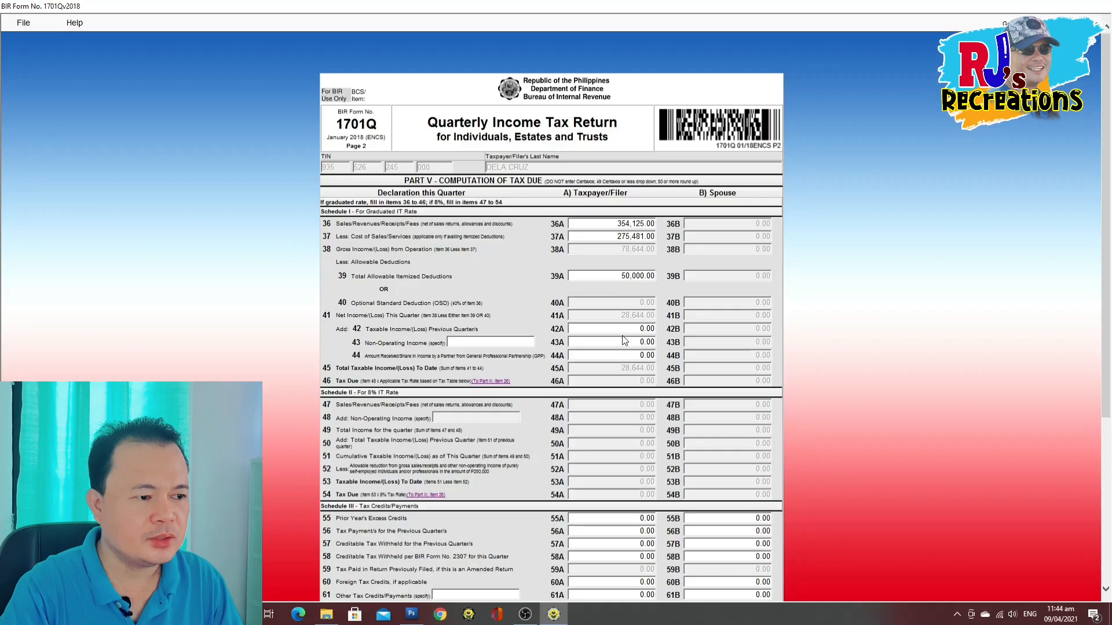
Check the remaining schedules and the Table 1 tax rates, and validate the return's entries.
scroll(624, 336, down, 3)
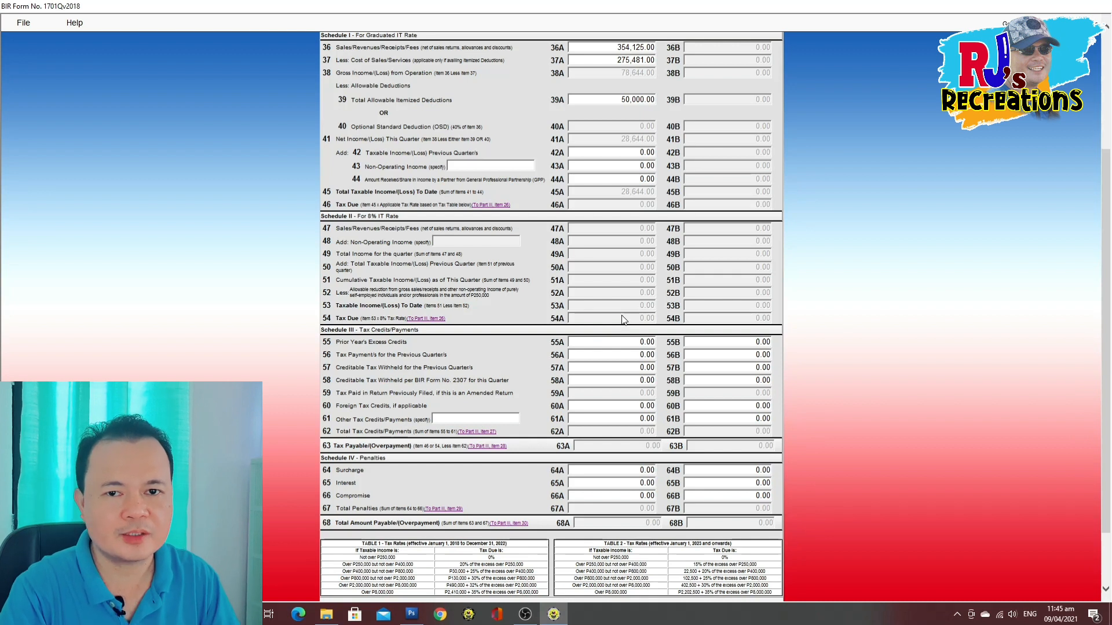
scroll(624, 315, down, 3)
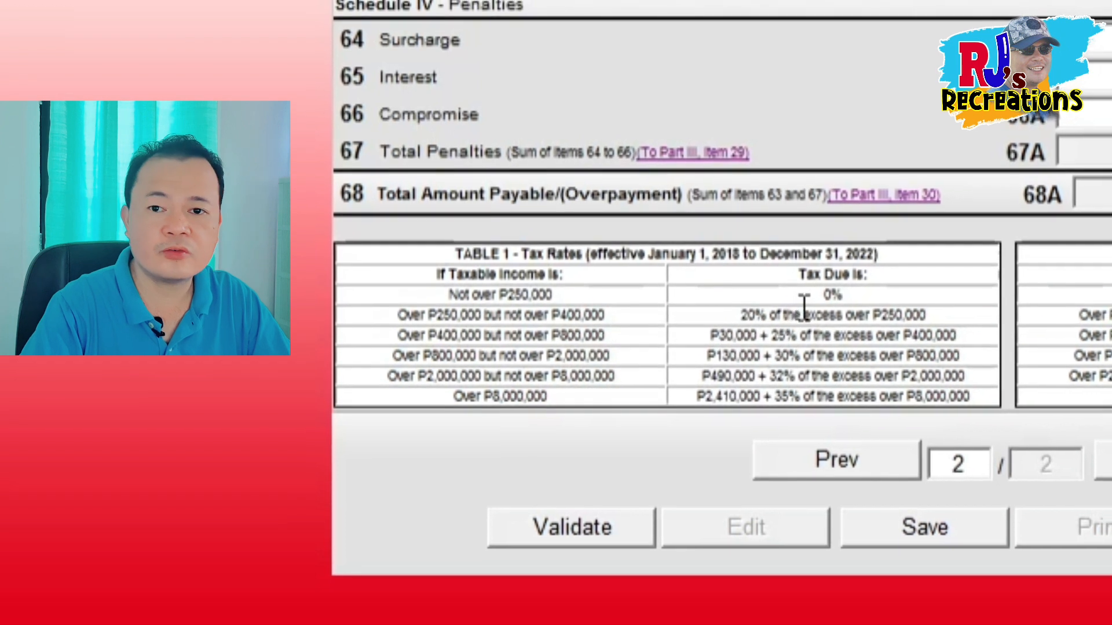
drag(818, 301, 846, 306)
click(856, 299)
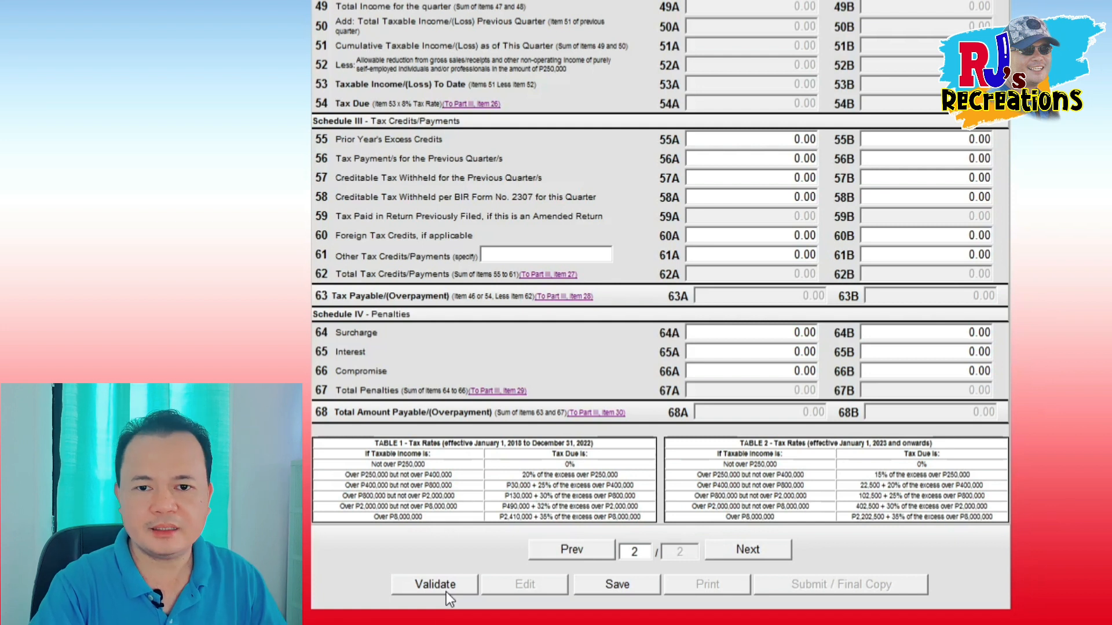
click(446, 590)
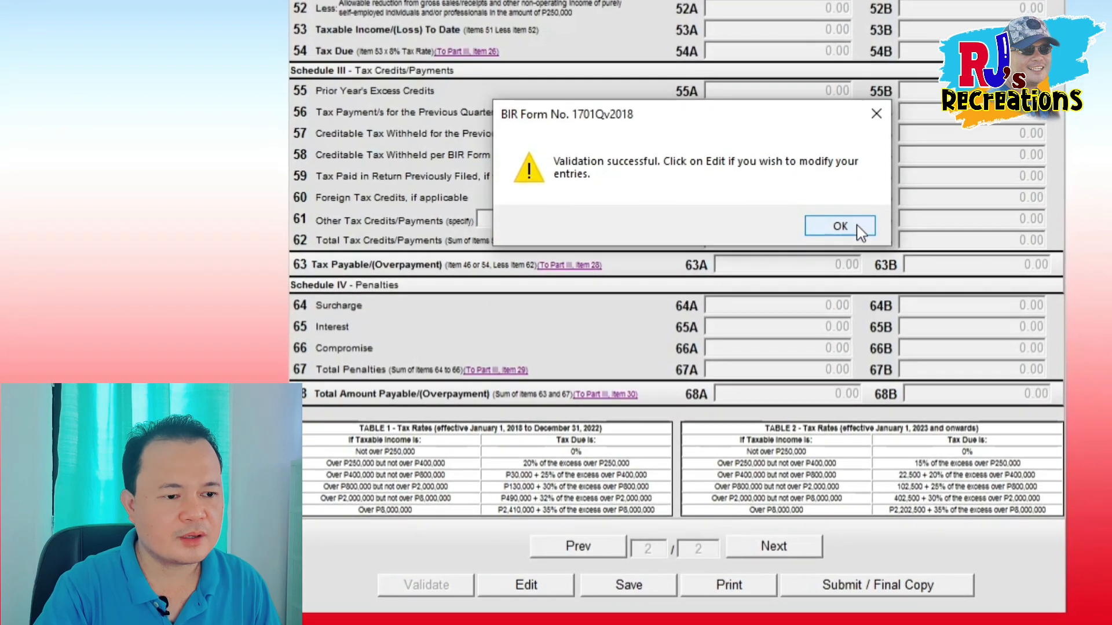
click(856, 227)
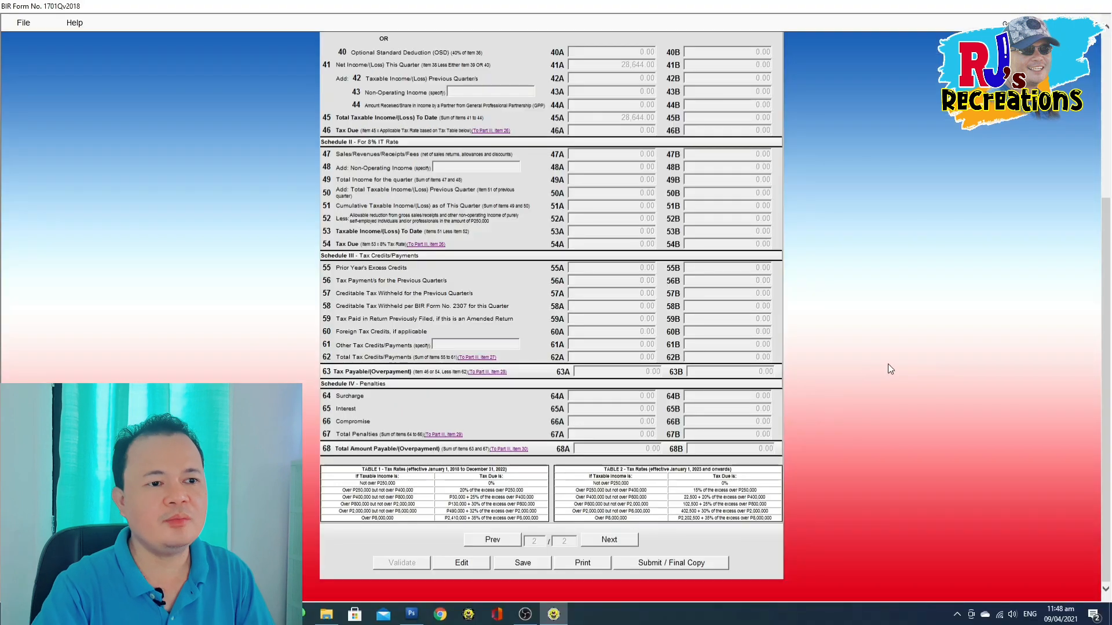
Review the computed entries on page 2 and save the validated return.
scroll(889, 369, up, 5)
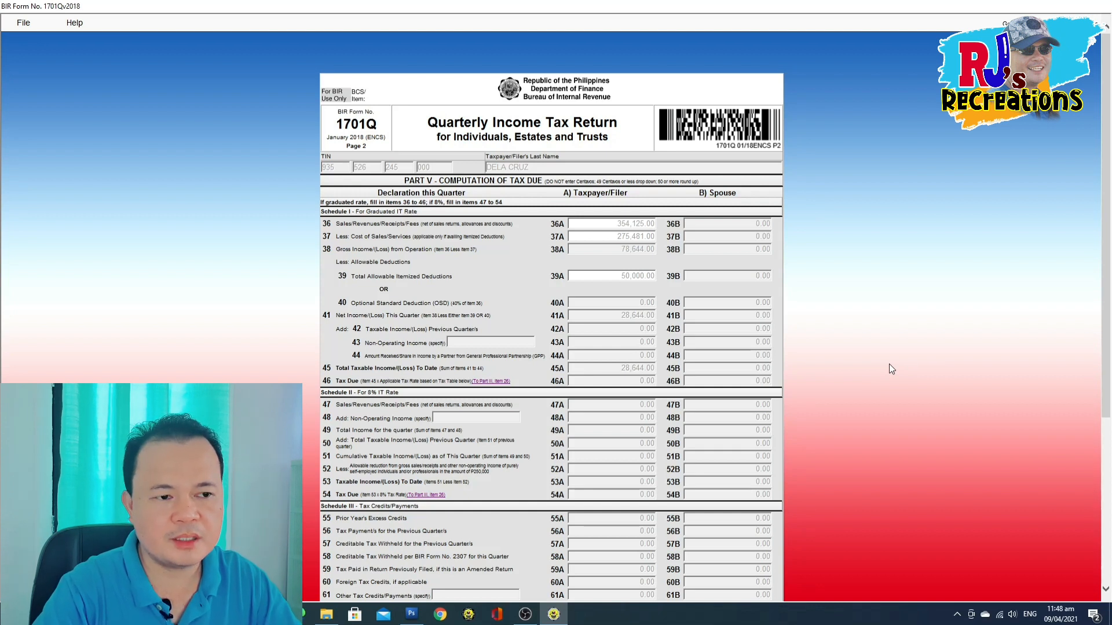
scroll(888, 364, down, 5)
click(522, 563)
click(633, 349)
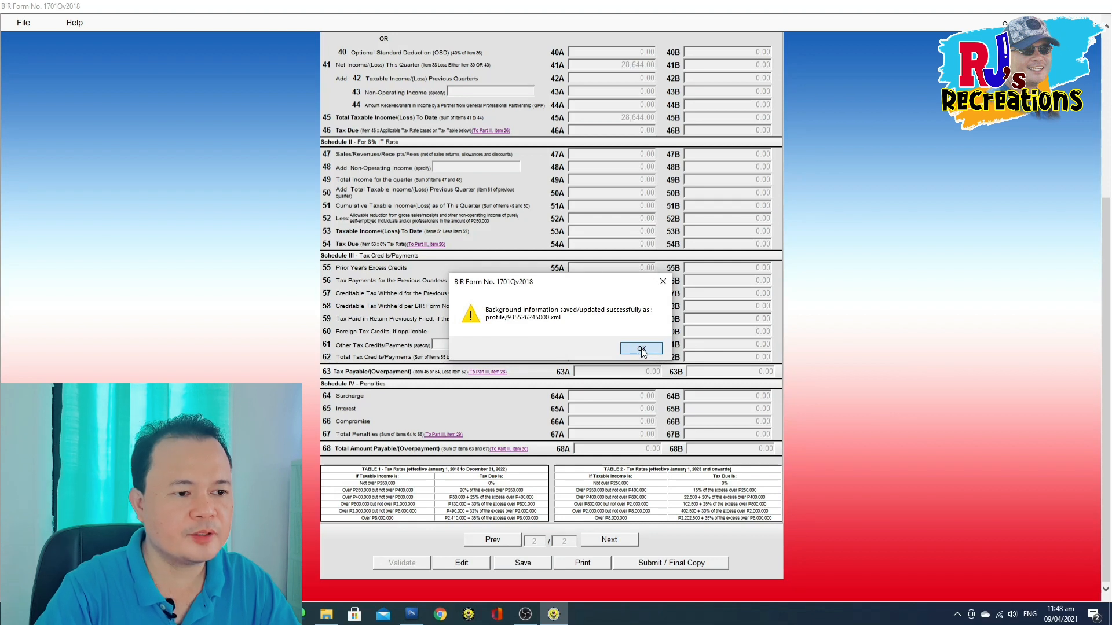
click(641, 349)
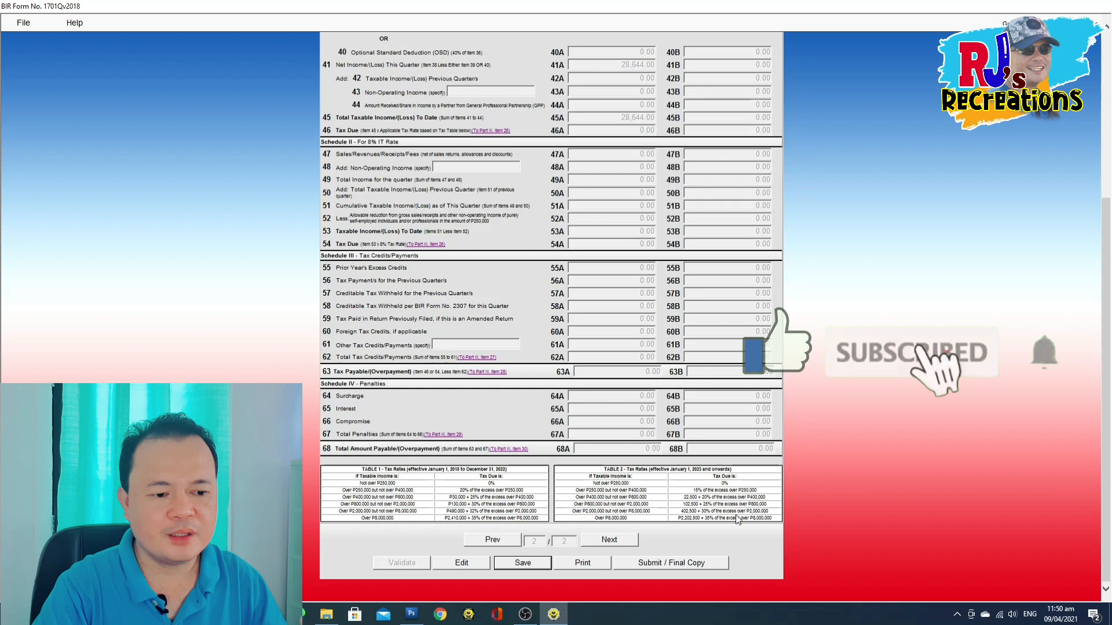
click(579, 564)
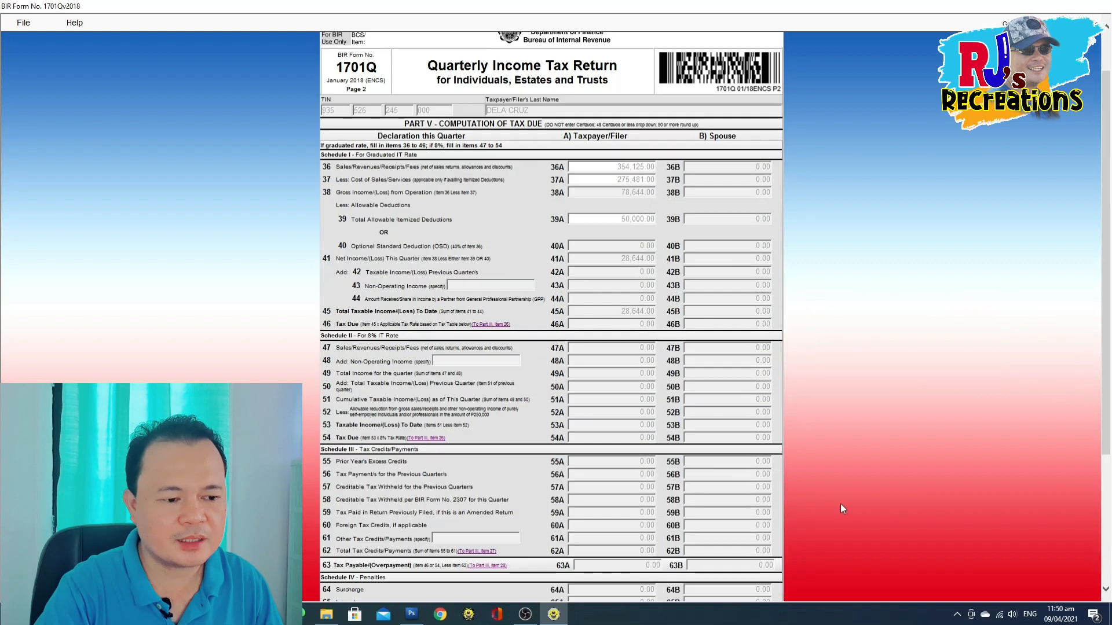
scroll(842, 509, up, 1)
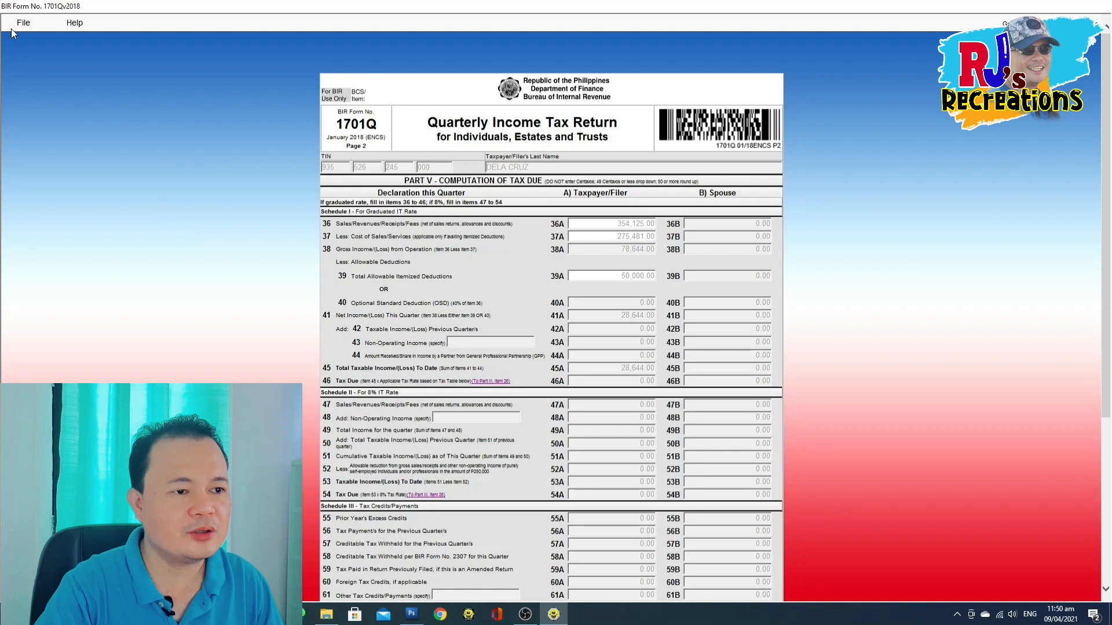
scroll(566, 329, down, 5)
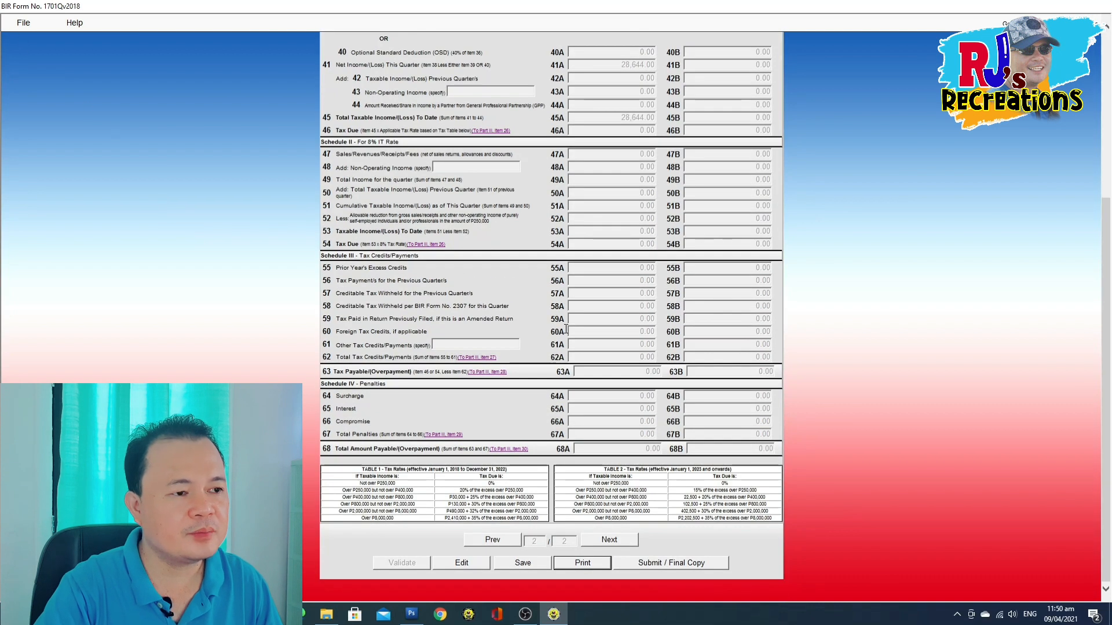
scroll(566, 328, up, 5)
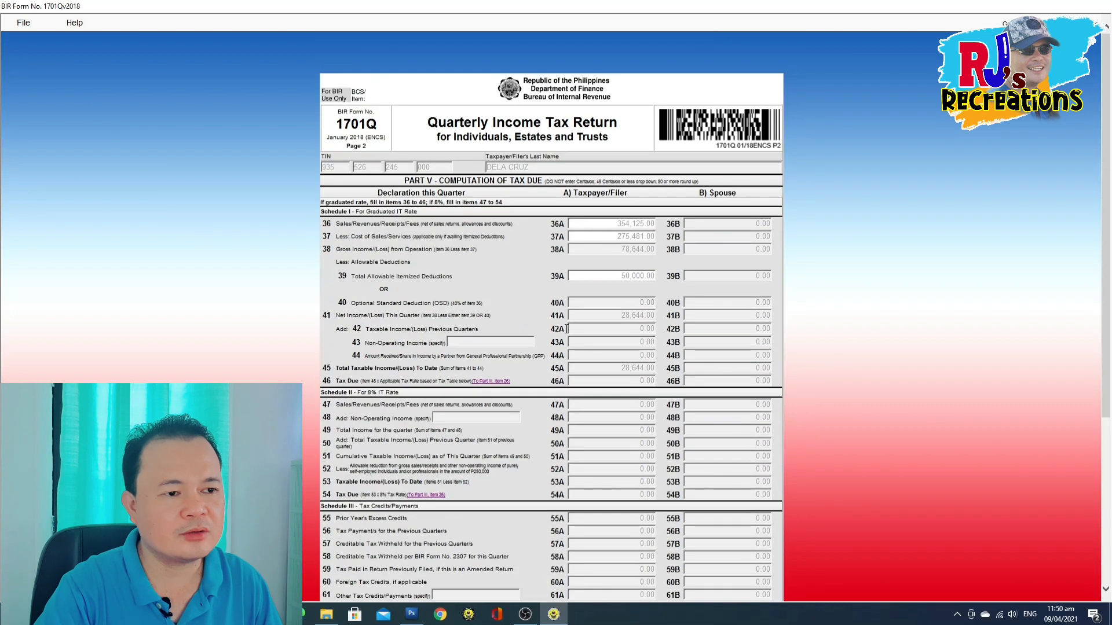
click(23, 22)
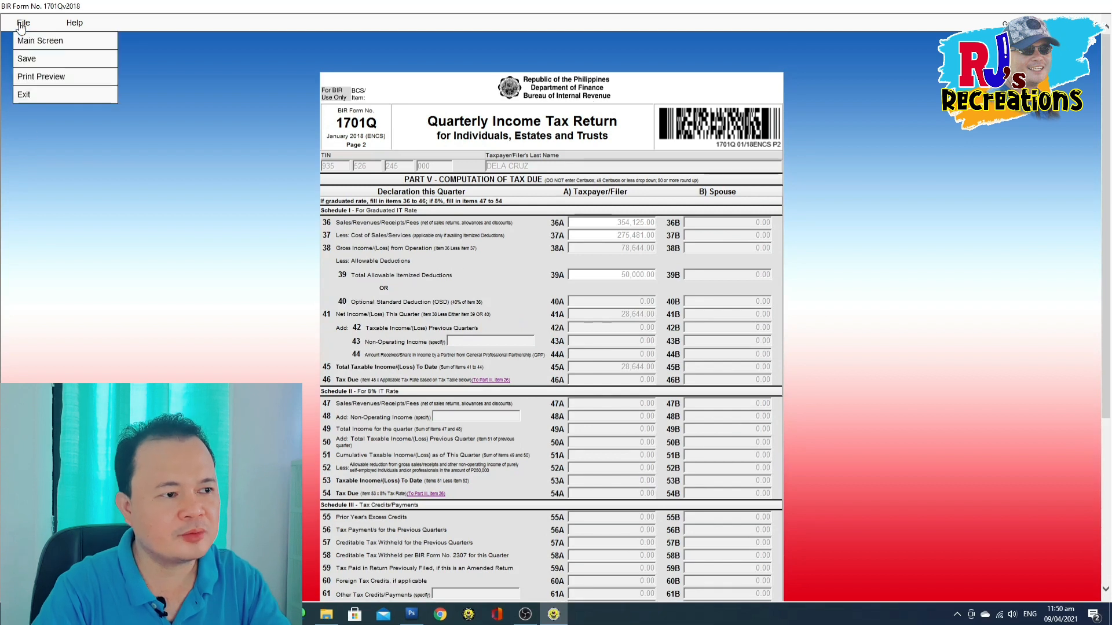
click(82, 100)
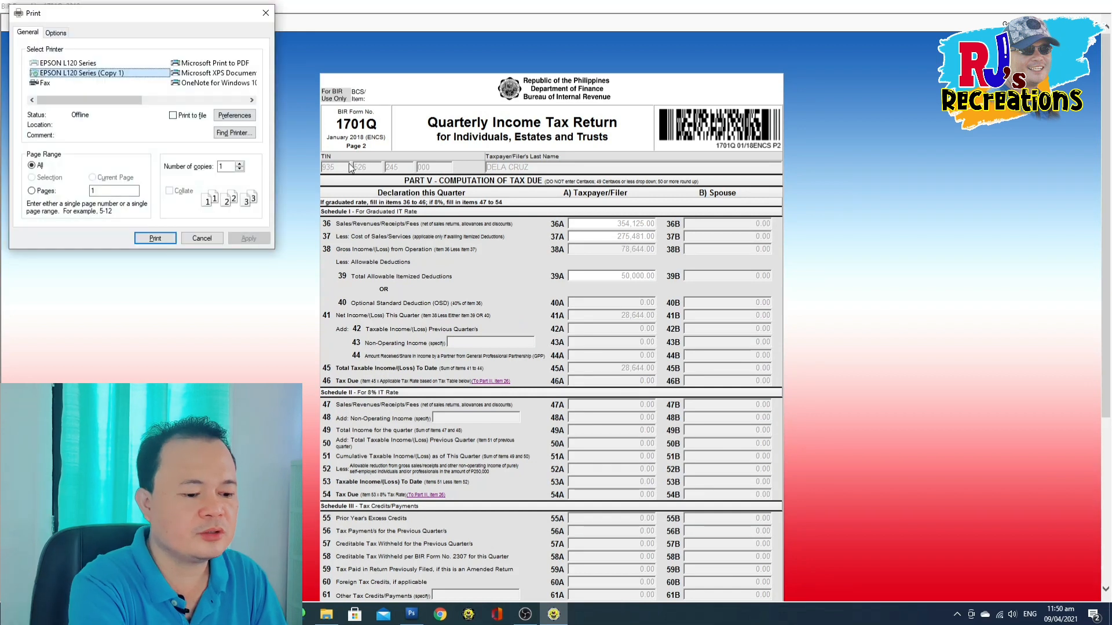
click(267, 13)
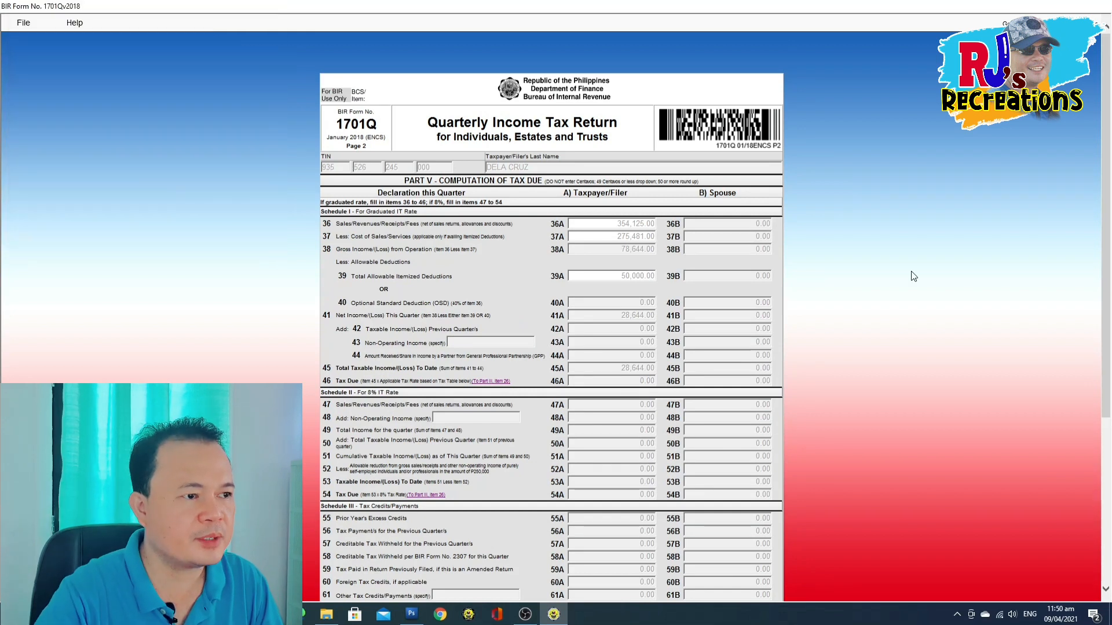
Open the printable version of the return and bring up the print settings for it.
scroll(916, 272, down, 1)
scroll(914, 301, down, 4)
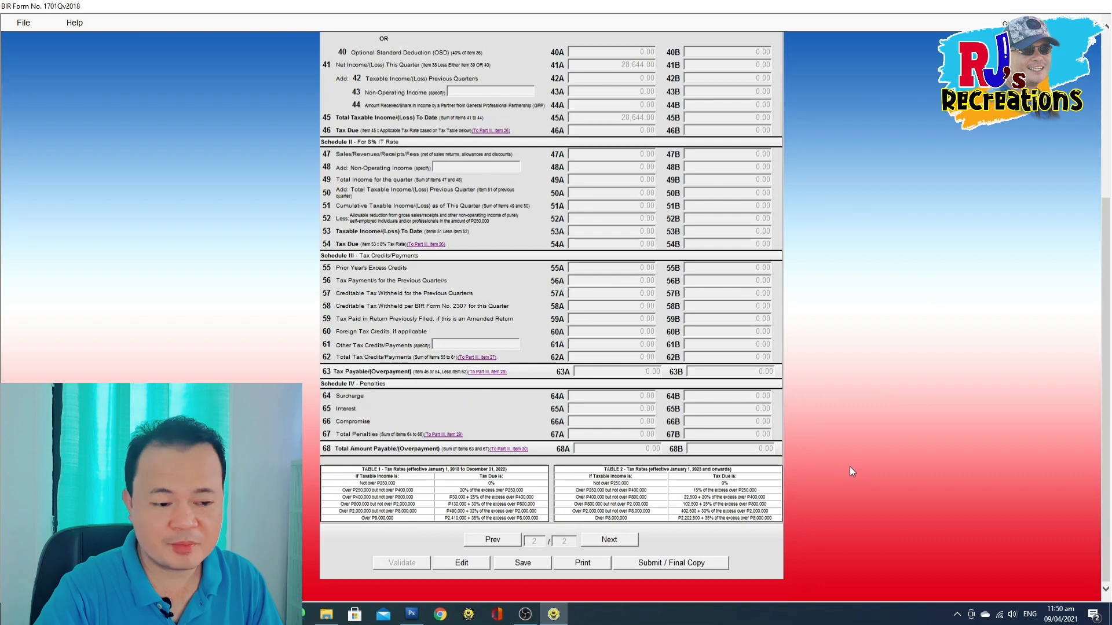
click(583, 565)
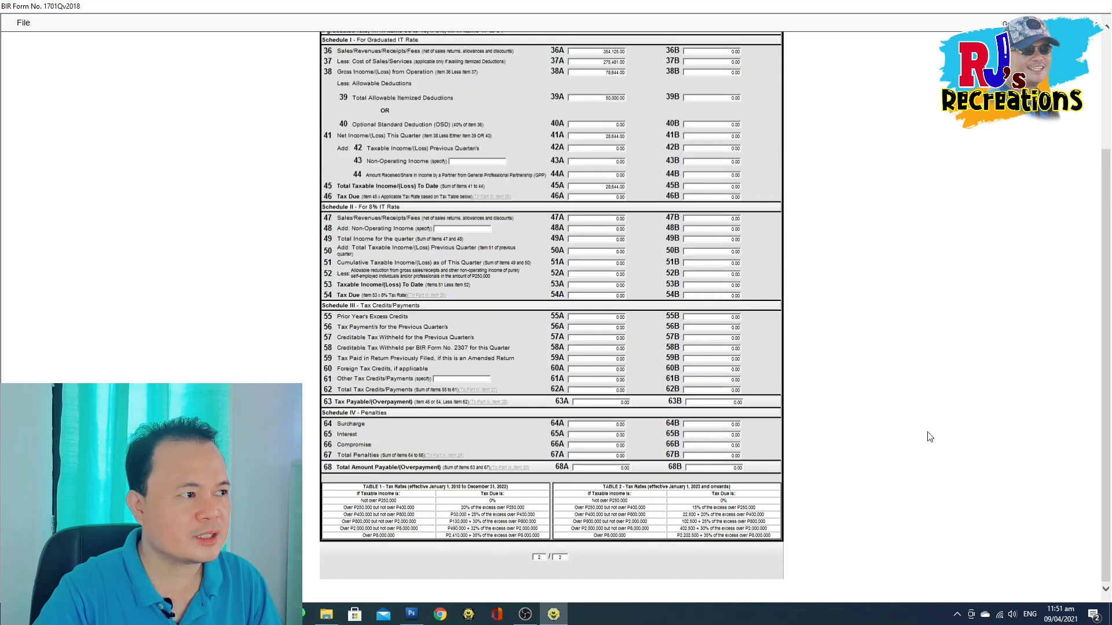
click(22, 24)
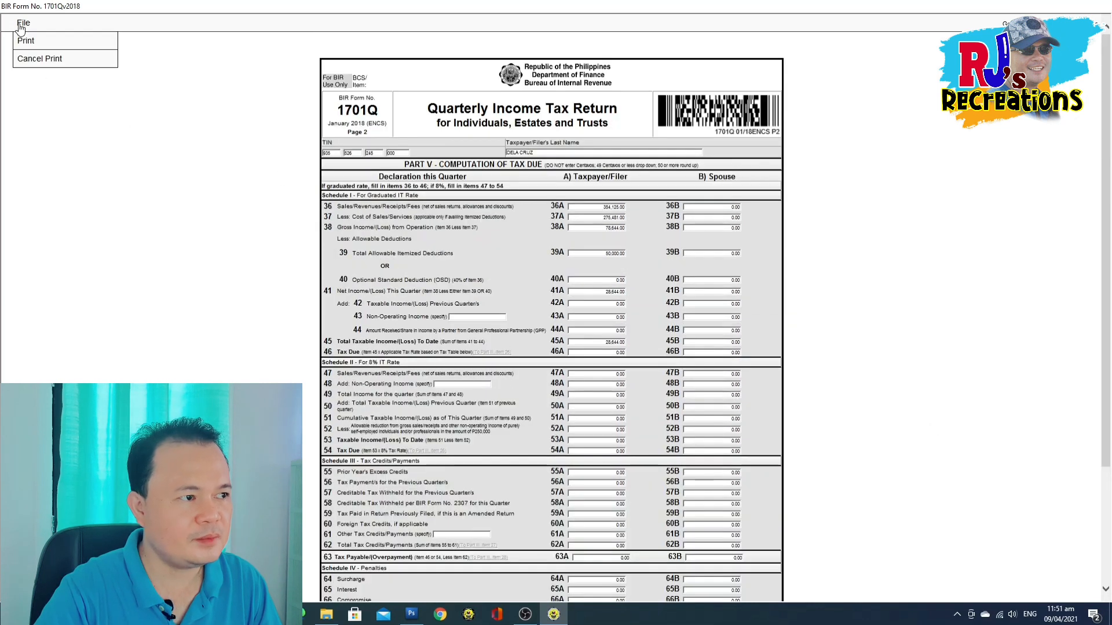
click(31, 45)
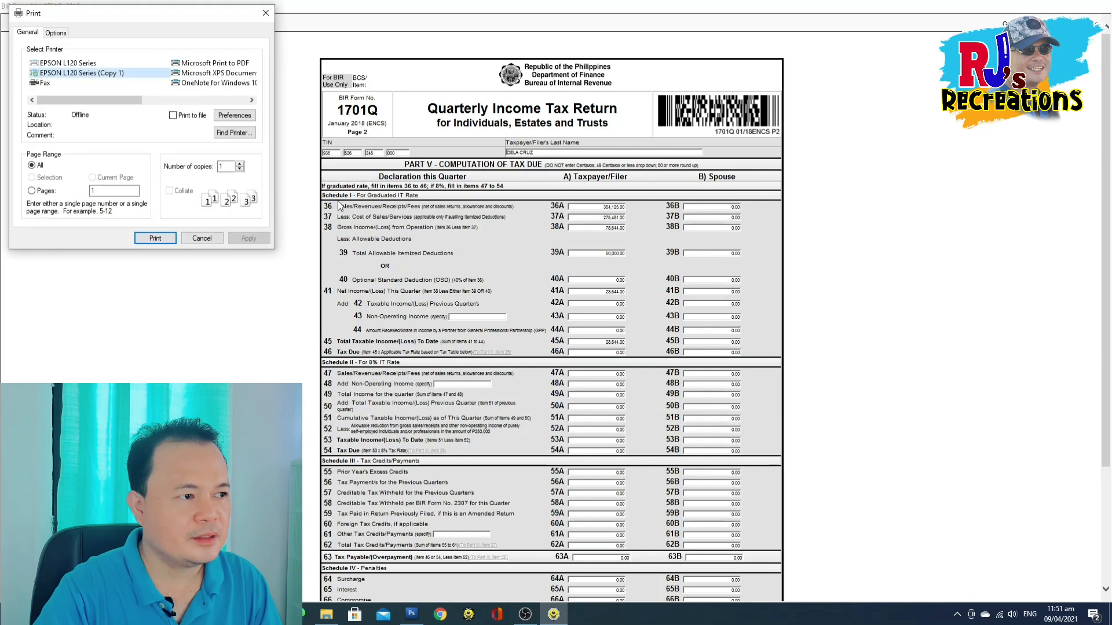
Define a user-defined paper size 8.5 inches wide and 13 inches high in the printer's preferences.
click(231, 118)
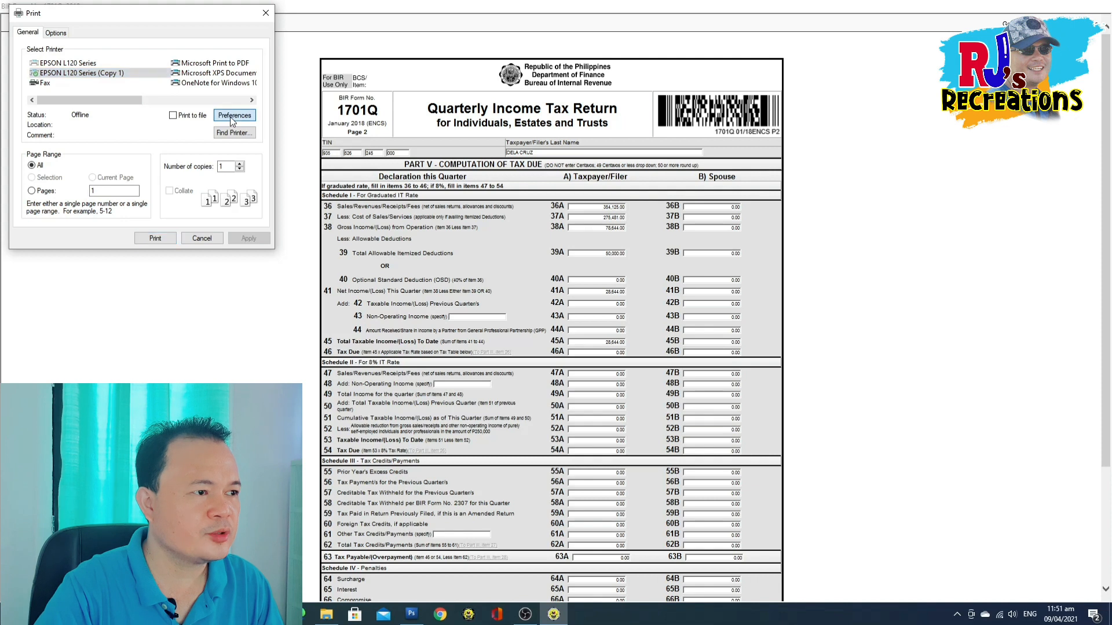
click(243, 113)
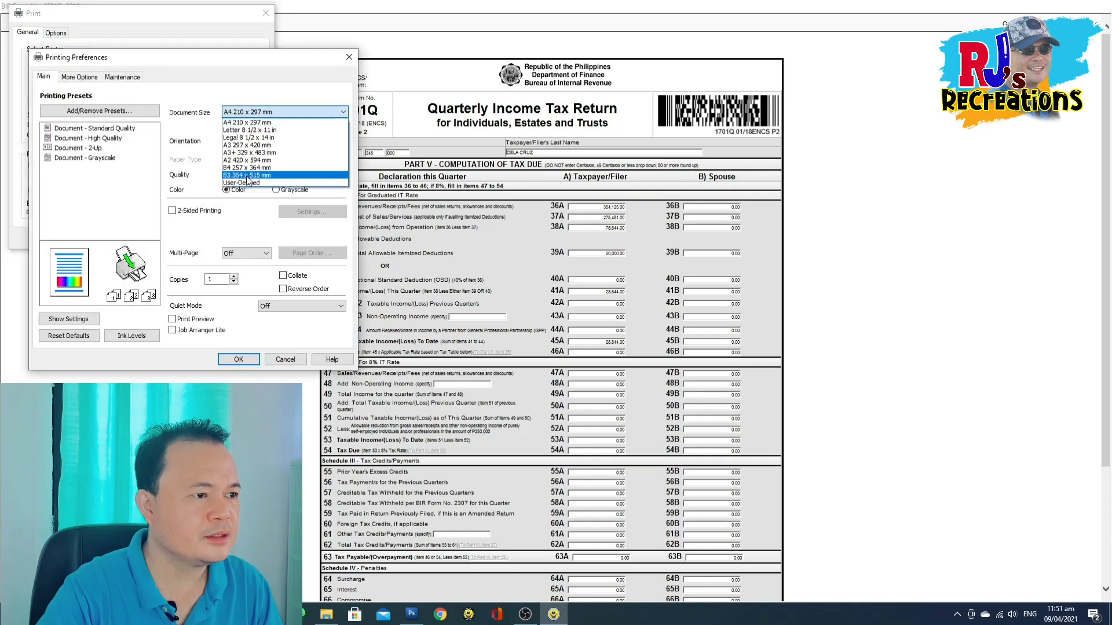
click(248, 182)
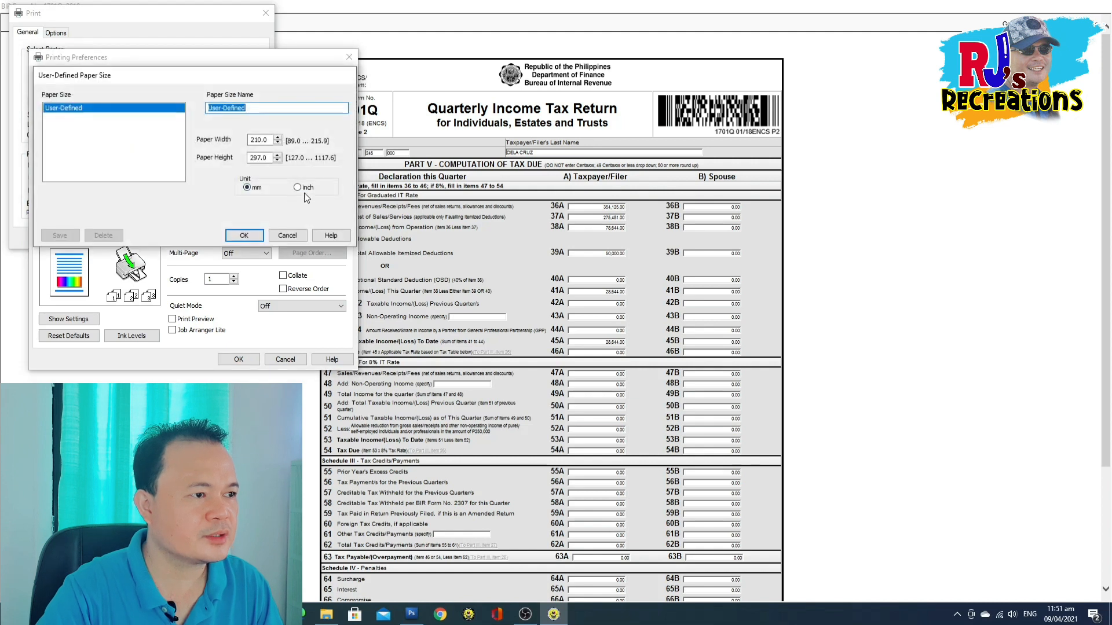
click(298, 187)
drag(267, 140, 219, 140)
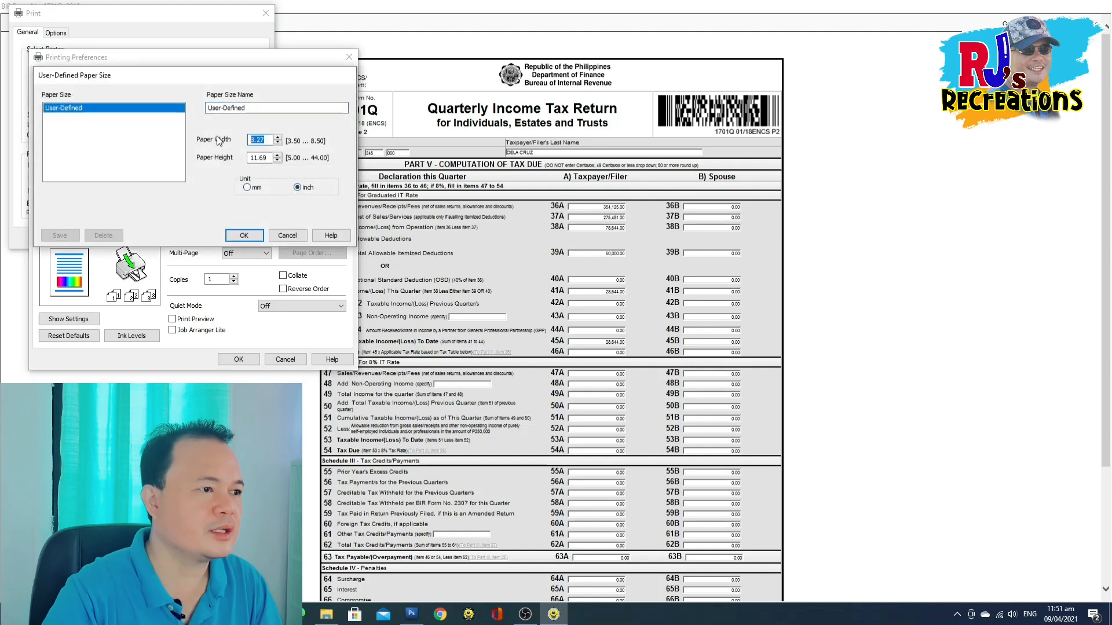
text(8.5)
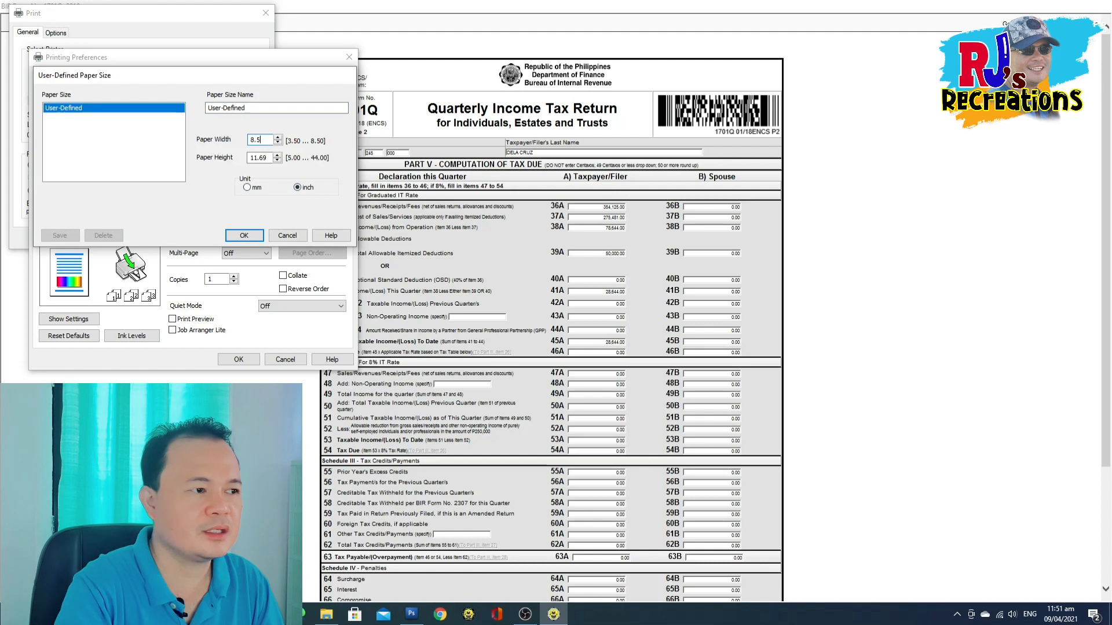
key(Tab)
text(13)
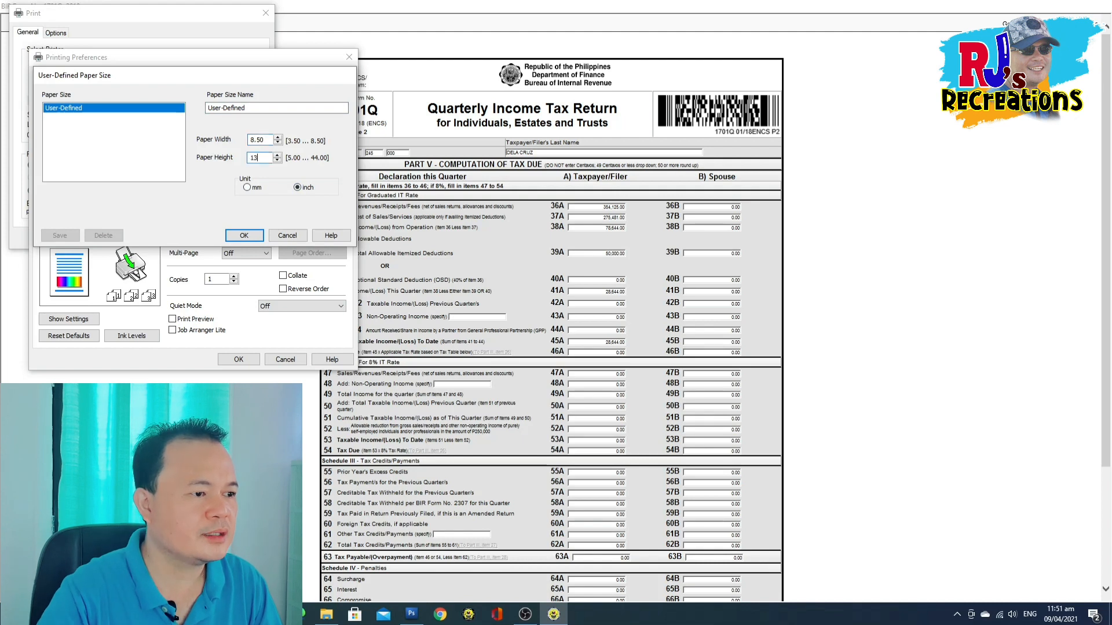
click(245, 238)
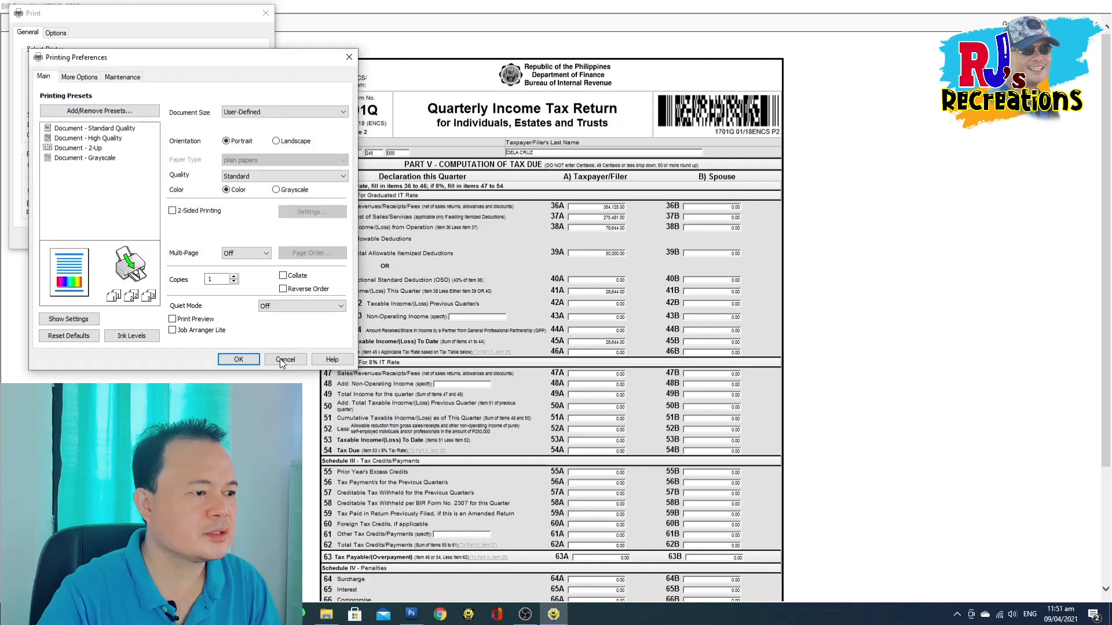
Set the number of copies to 3 and apply the print settings.
click(234, 277)
click(234, 277)
click(239, 359)
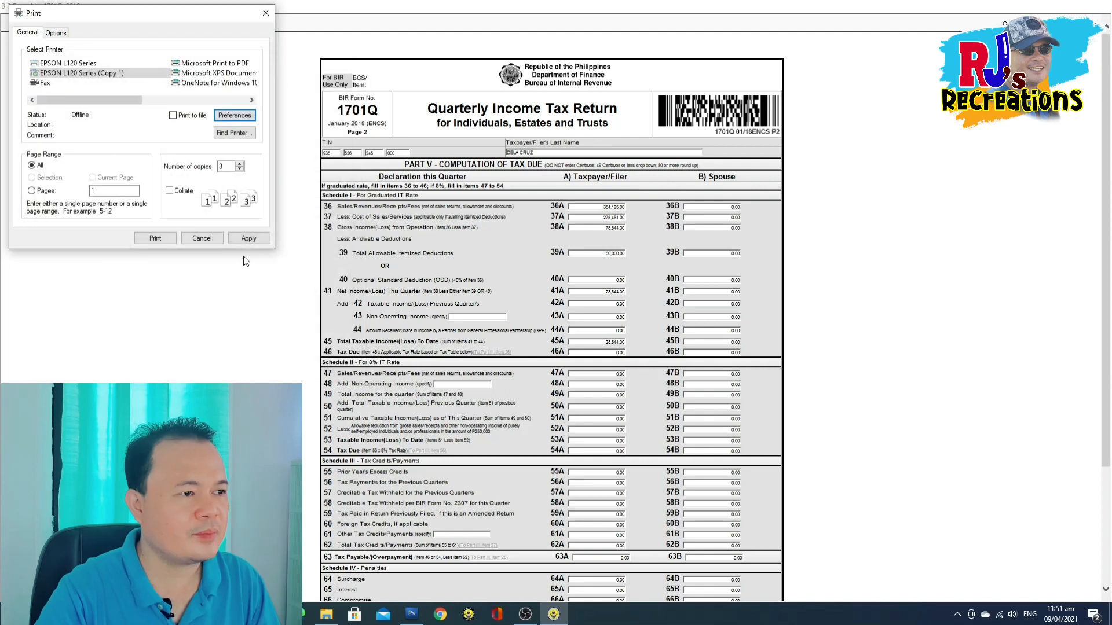
click(245, 239)
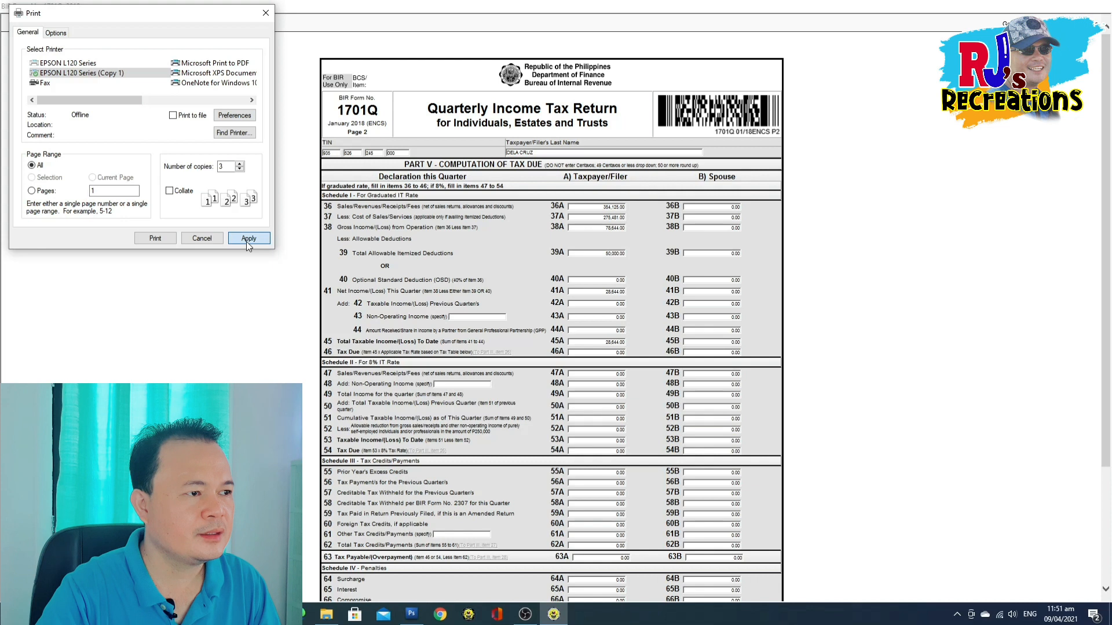
click(246, 242)
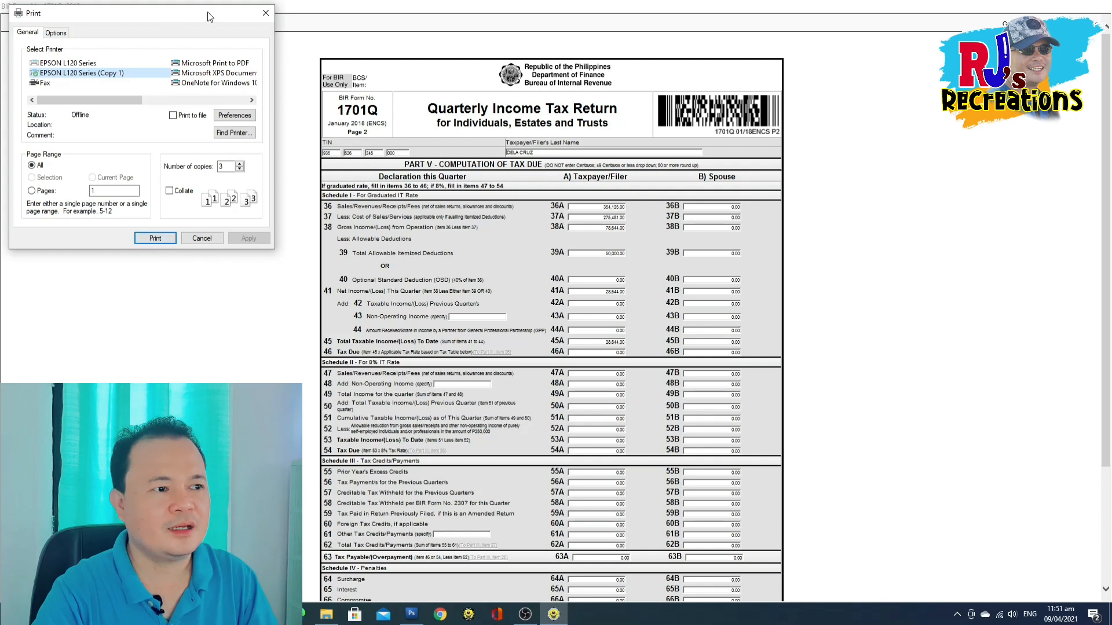
Close the print settings without printing and leave the print preview of the return.
drag(208, 16, 217, 97)
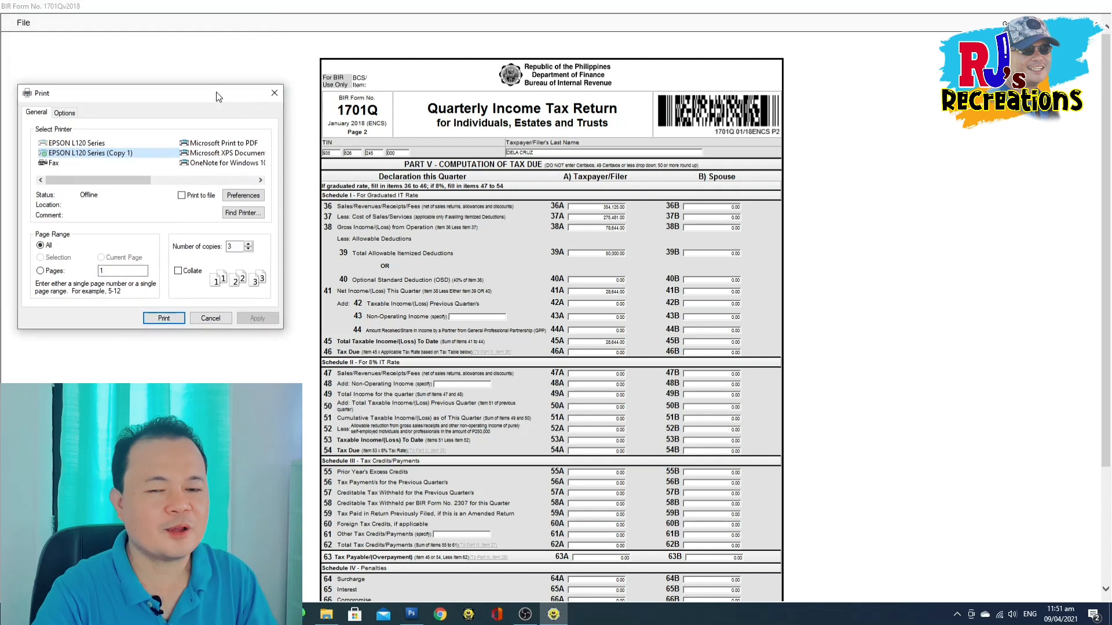
click(275, 95)
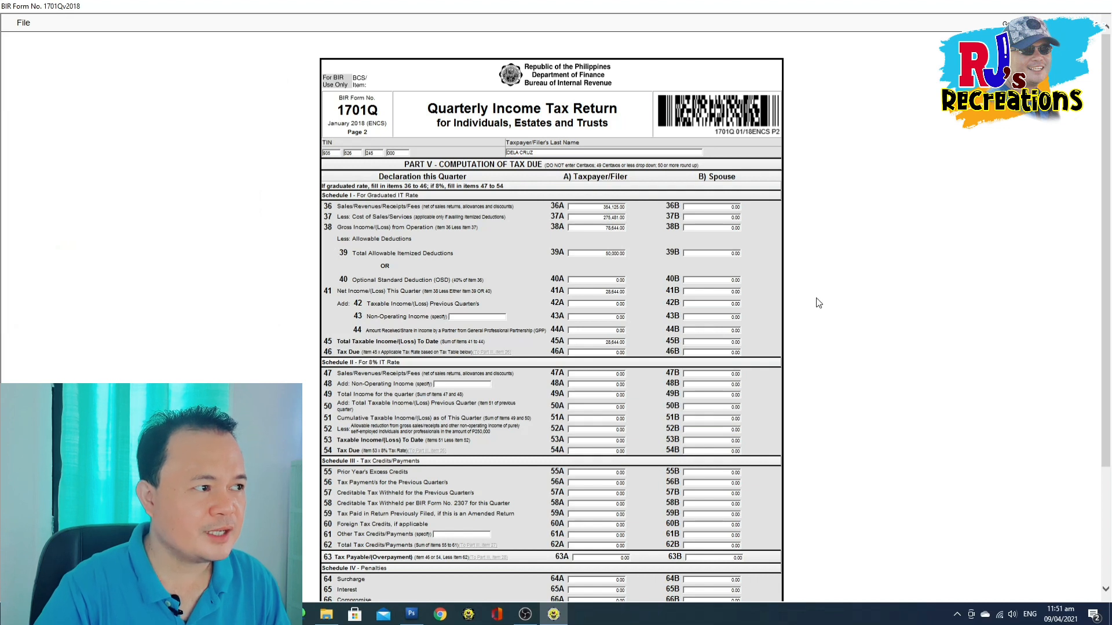
click(24, 29)
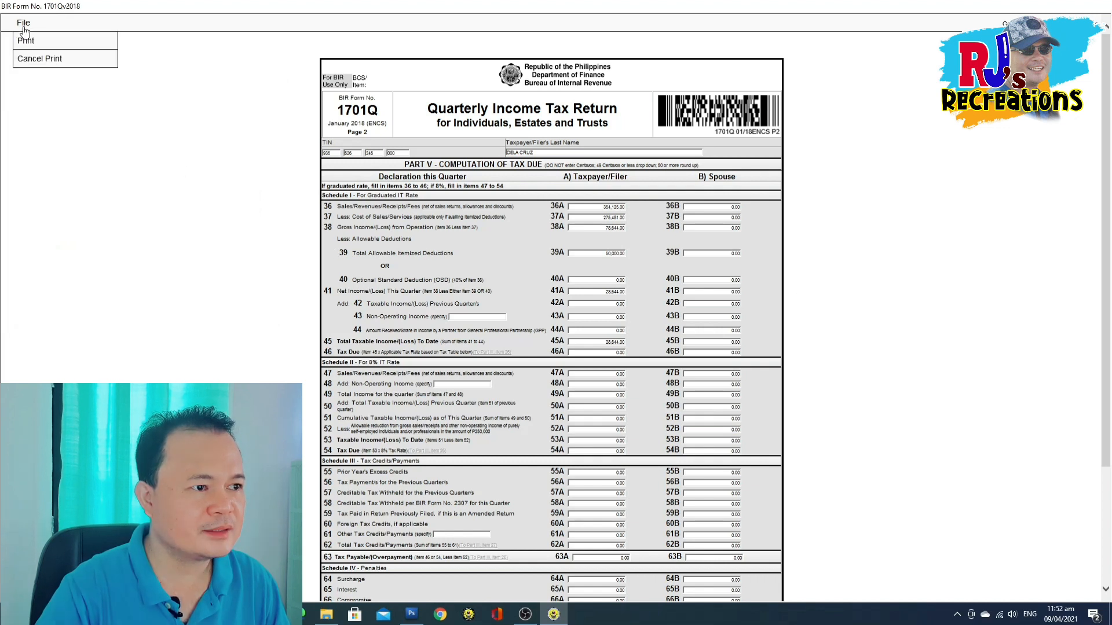
click(32, 62)
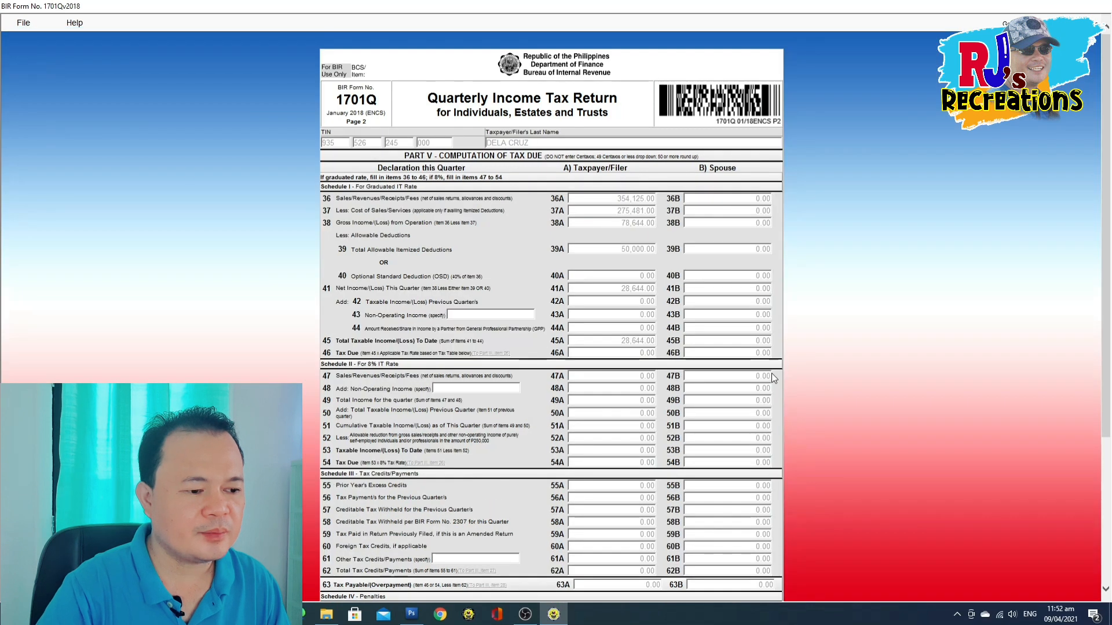
Save the return again and go back to the main screen with the taxpayer's profile.
scroll(800, 365, down, 10)
scroll(800, 364, up, 5)
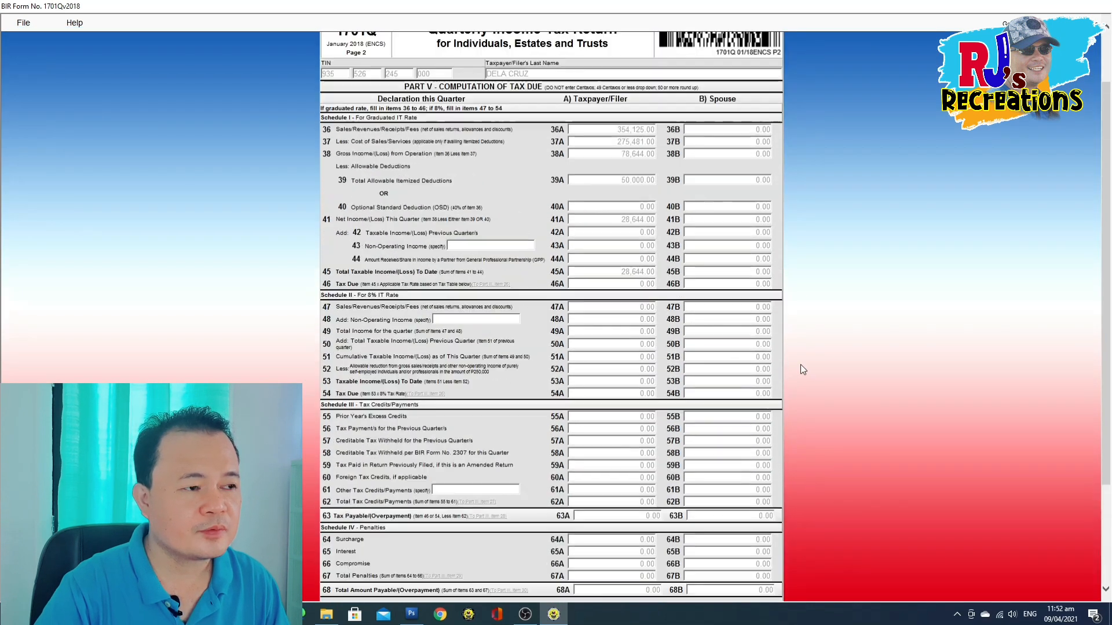
click(18, 24)
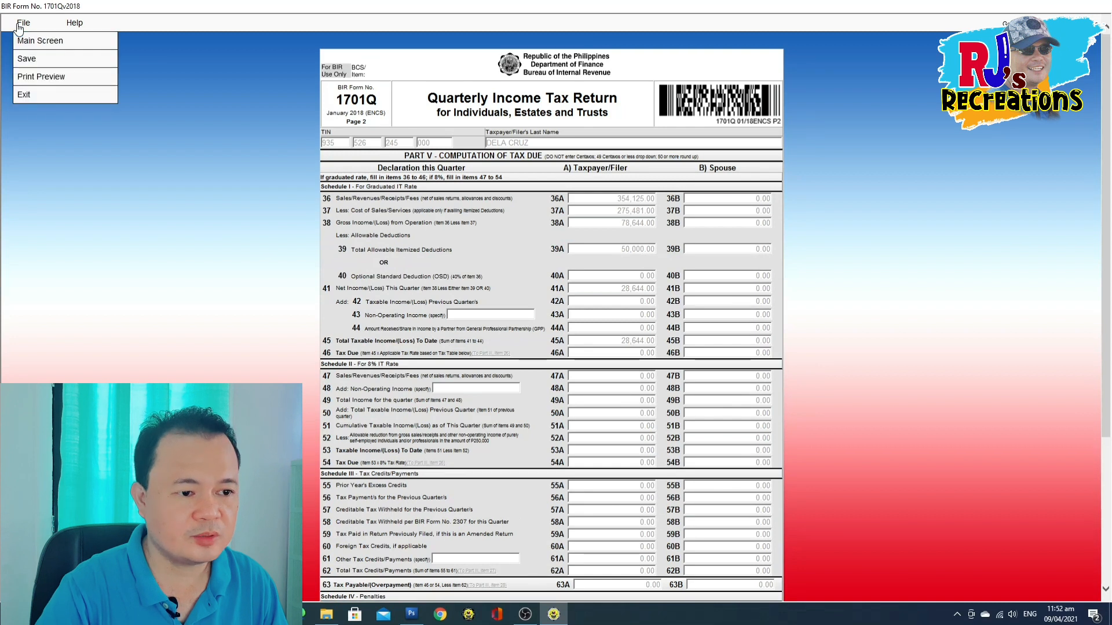
click(25, 59)
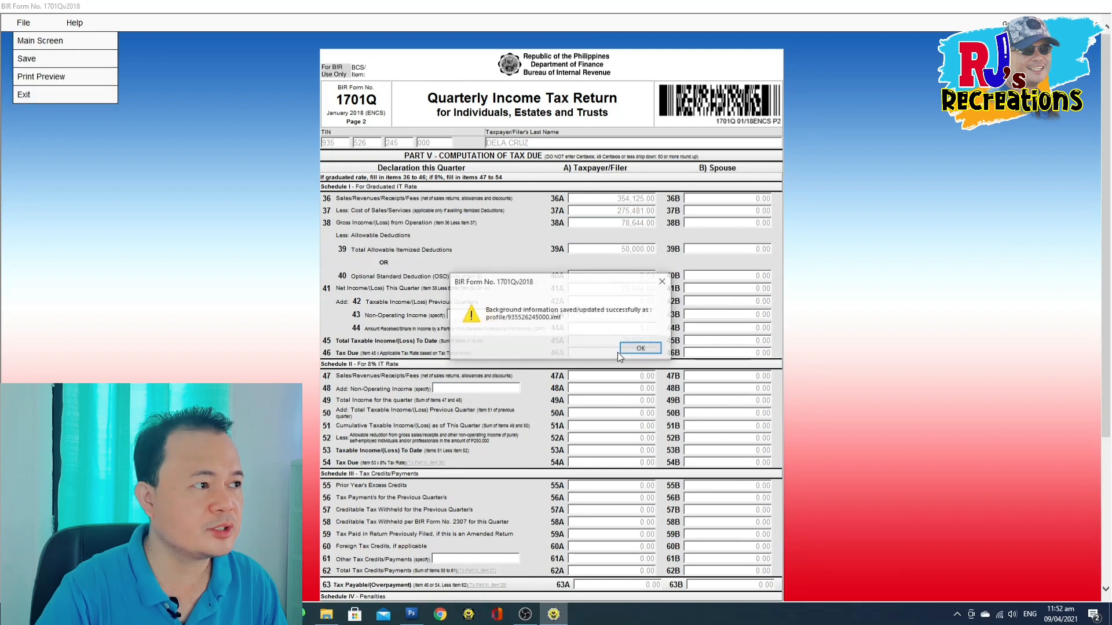
click(619, 349)
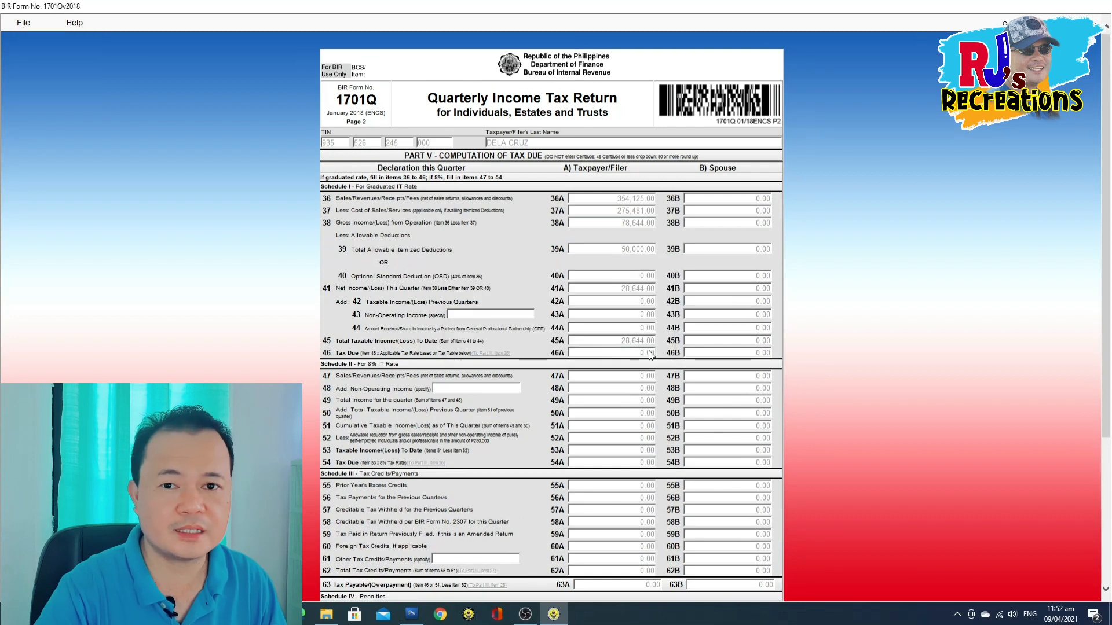
click(21, 25)
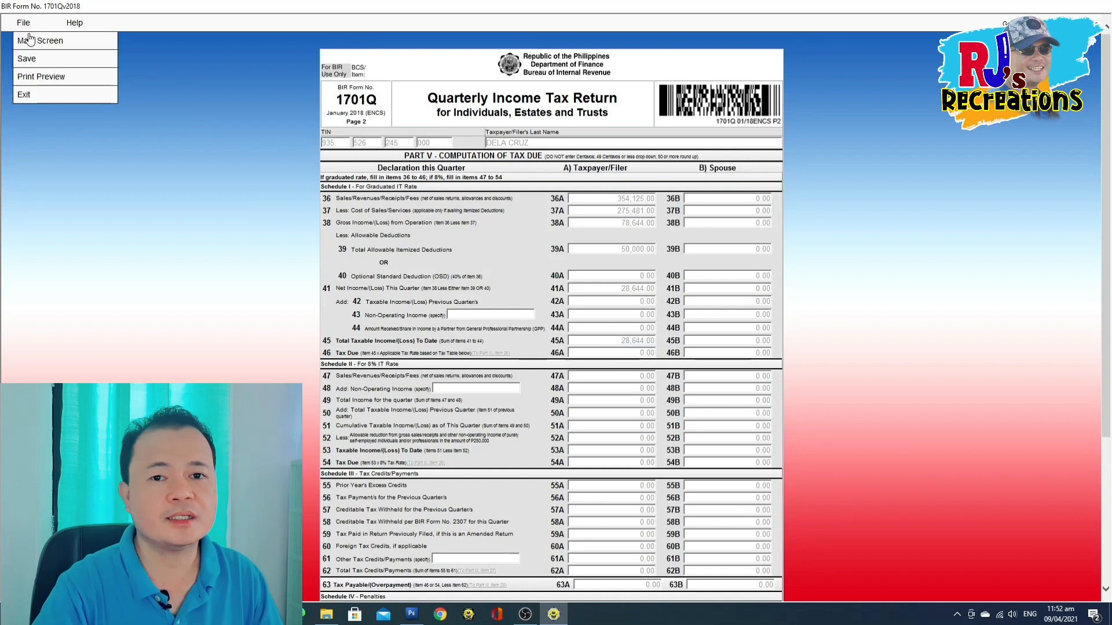
click(33, 41)
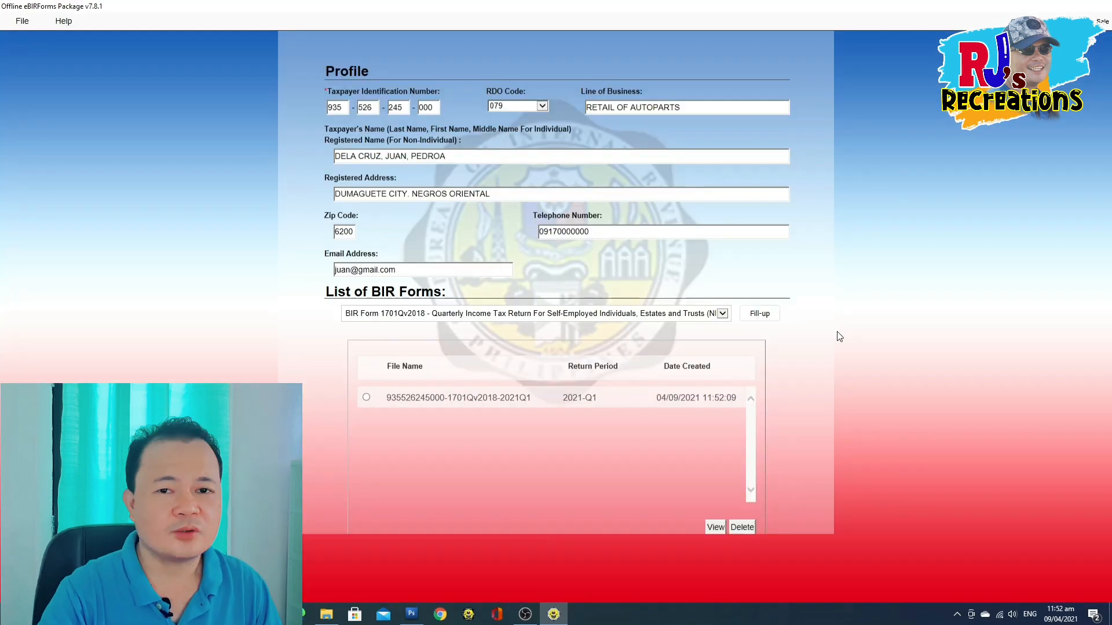
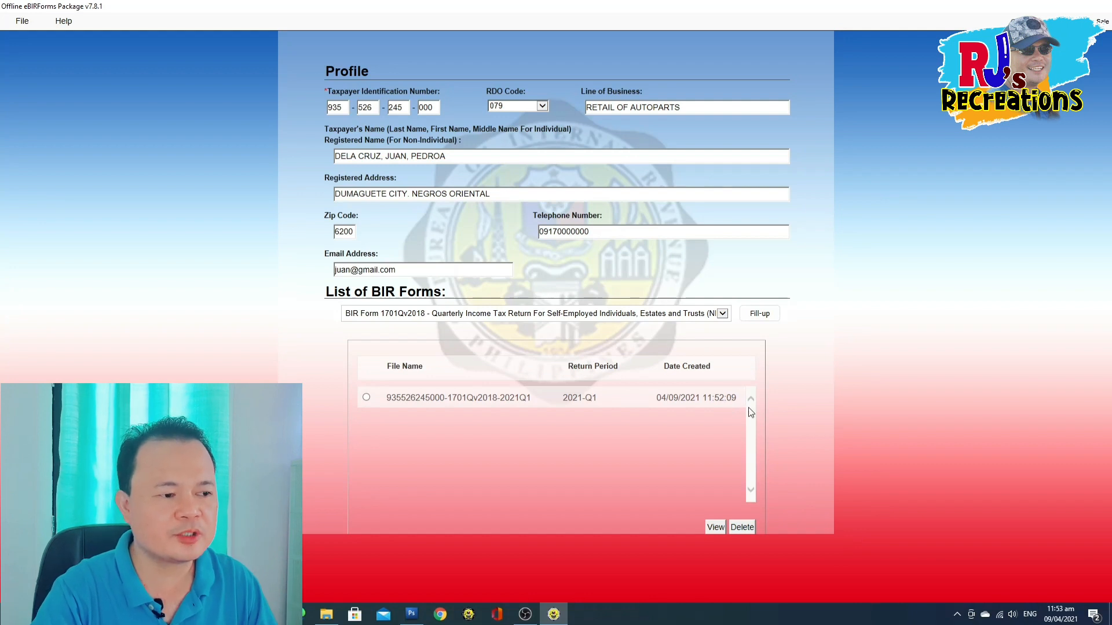
Open the saved 2021-Q1 return from the list of BIR forms to view it, and return to the main screen.
click(366, 397)
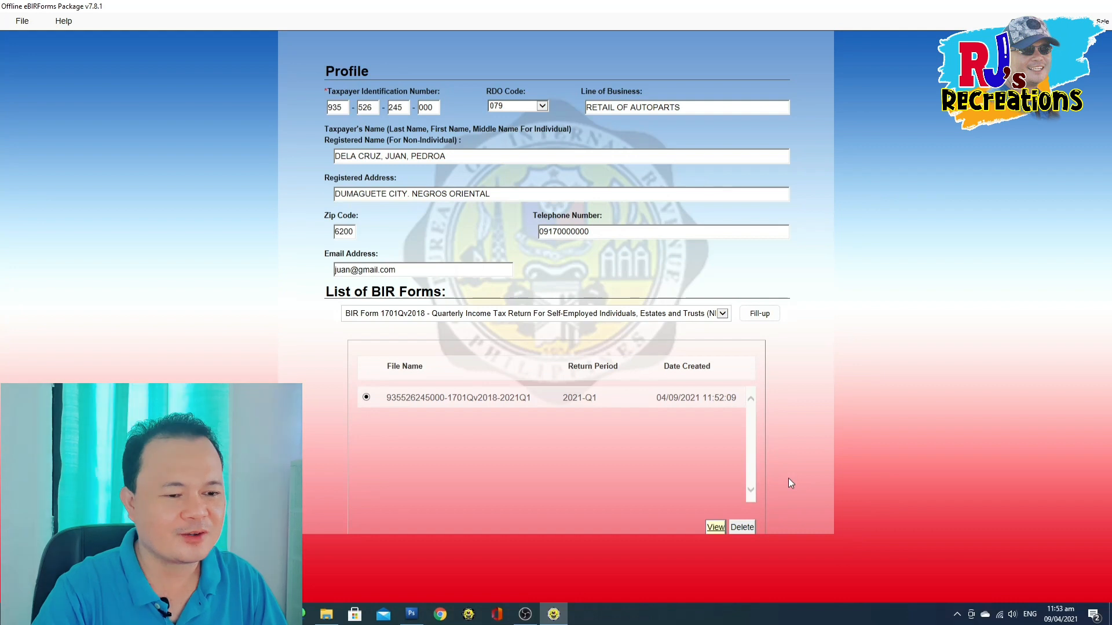
click(715, 529)
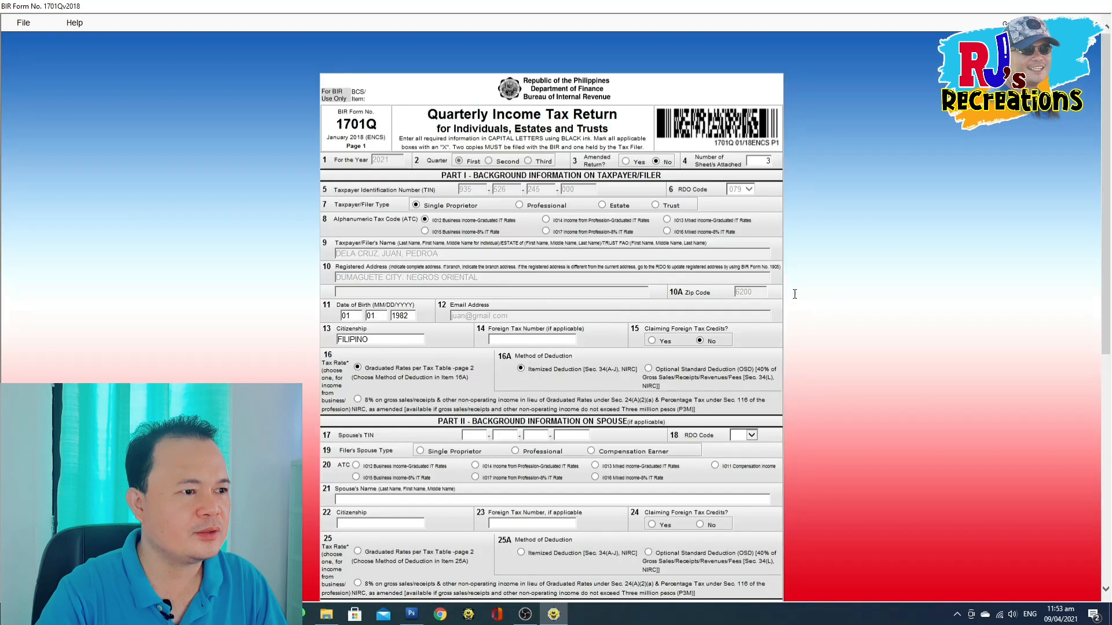
click(23, 24)
click(31, 39)
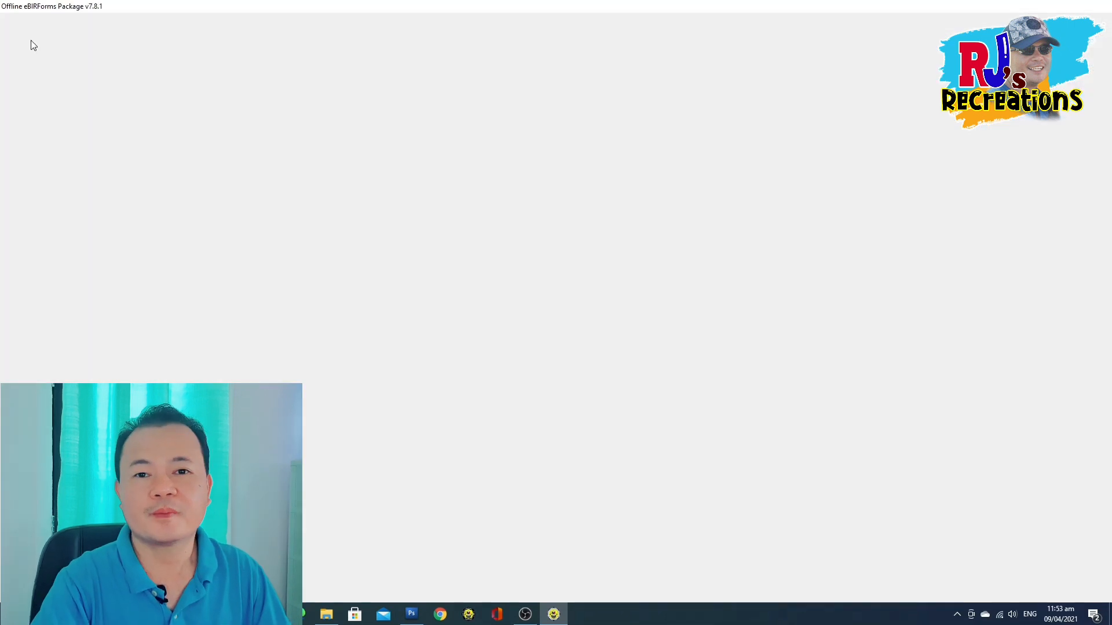